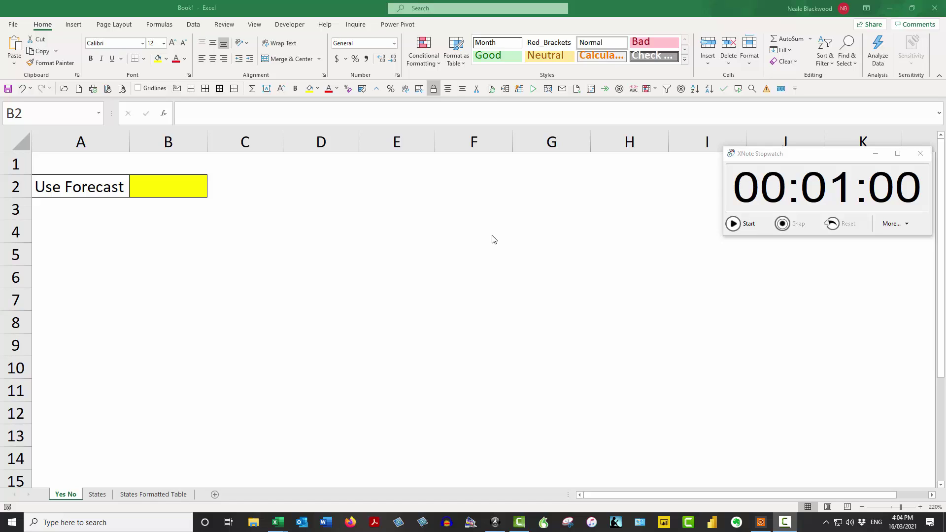
# Start the stopwatch and give cell B2 on the Yes No sheet a list validation with the source Yes,No.
pyautogui.click(733, 226)
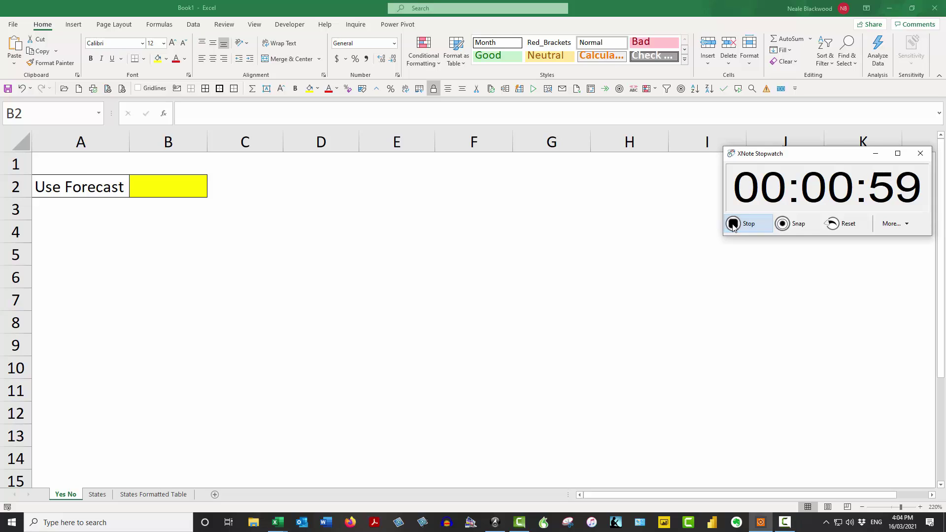
pyautogui.click(191, 190)
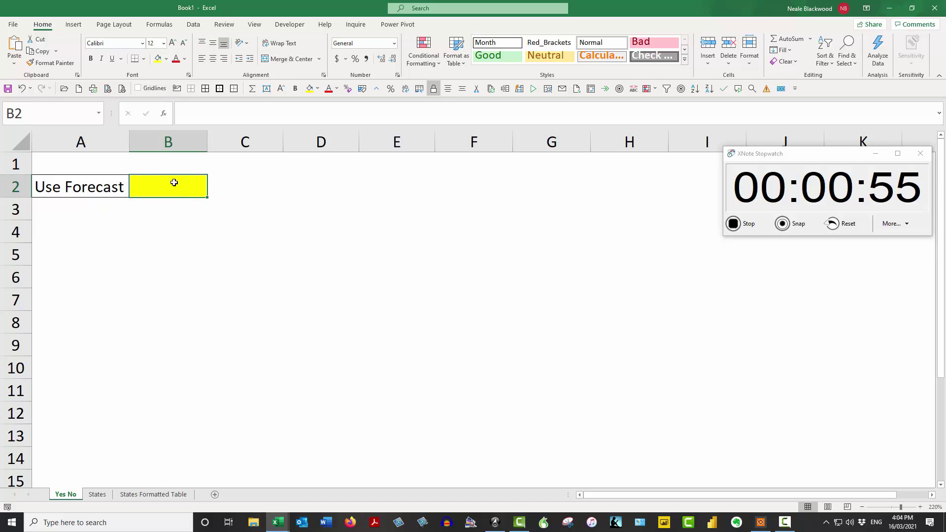
pyautogui.click(193, 28)
pyautogui.click(571, 59)
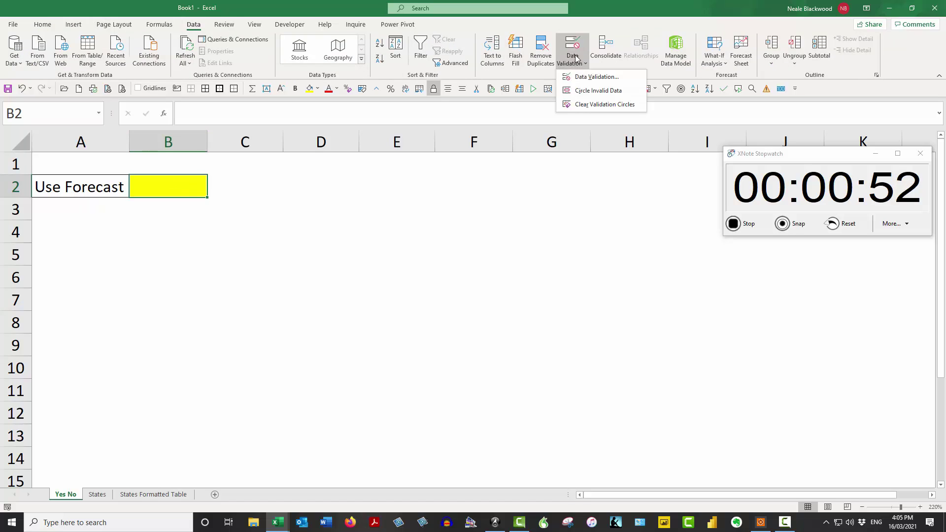
pyautogui.click(592, 78)
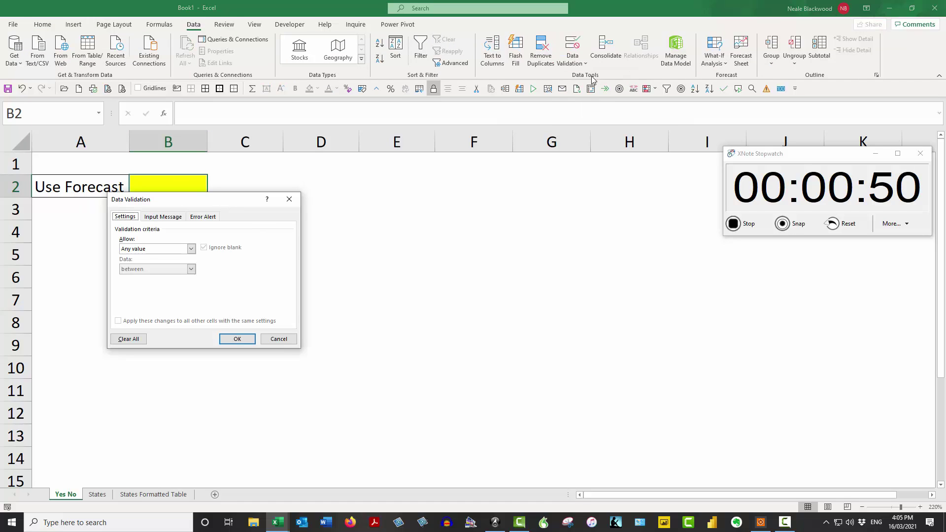
pyautogui.click(166, 250)
pyautogui.click(144, 277)
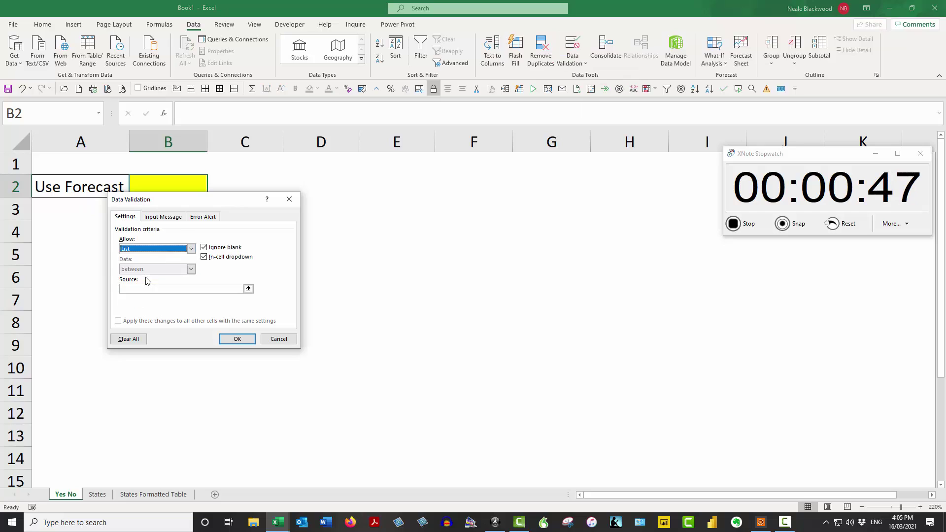
pyautogui.click(154, 289)
pyautogui.write('Yes,No')
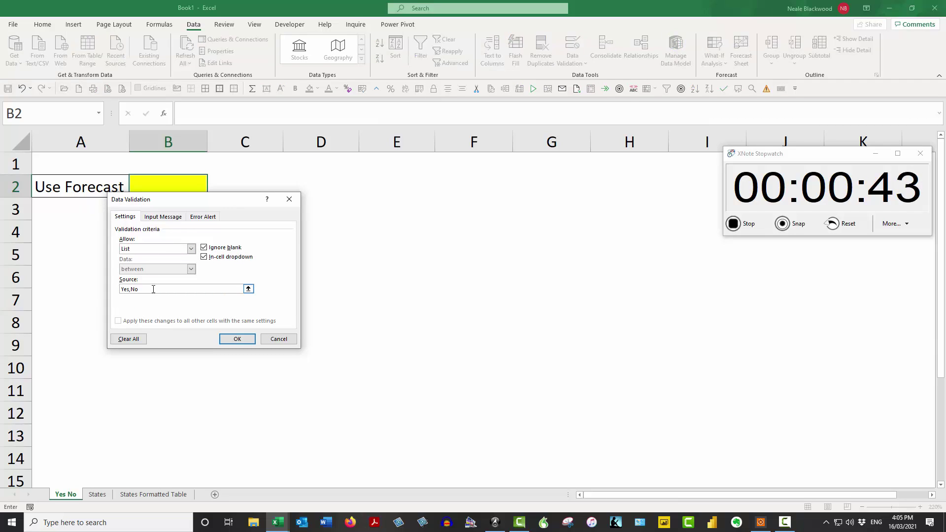
pyautogui.click(230, 340)
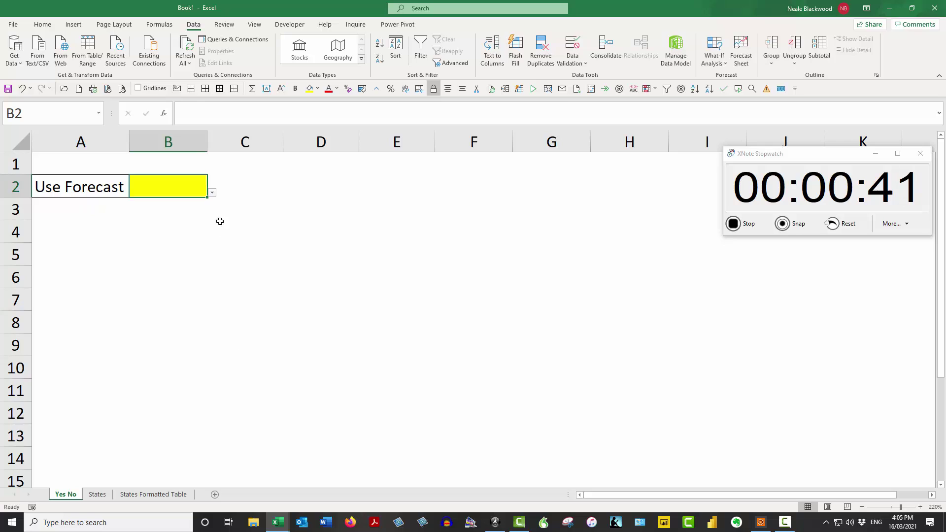
# View the drop-down choices of the Use Forecast cell and pause the stopwatch.
pyautogui.click(212, 193)
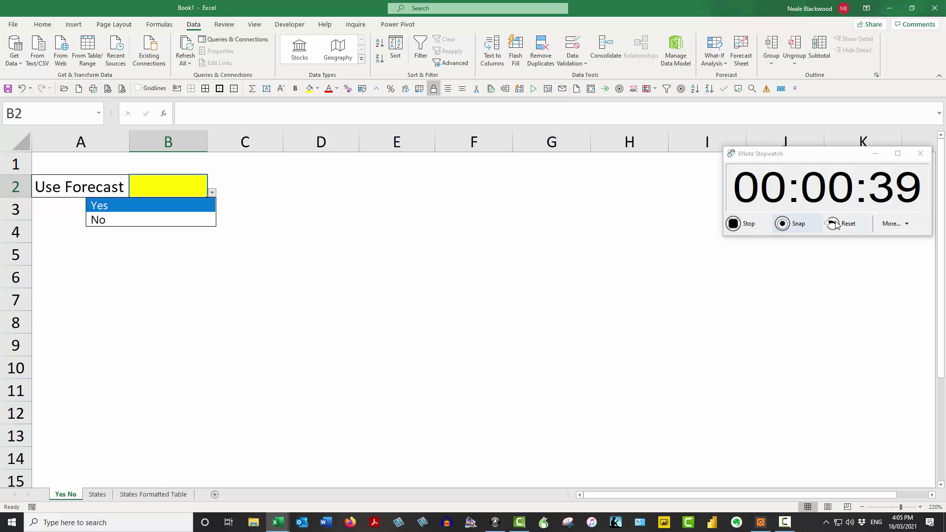
pyautogui.click(732, 226)
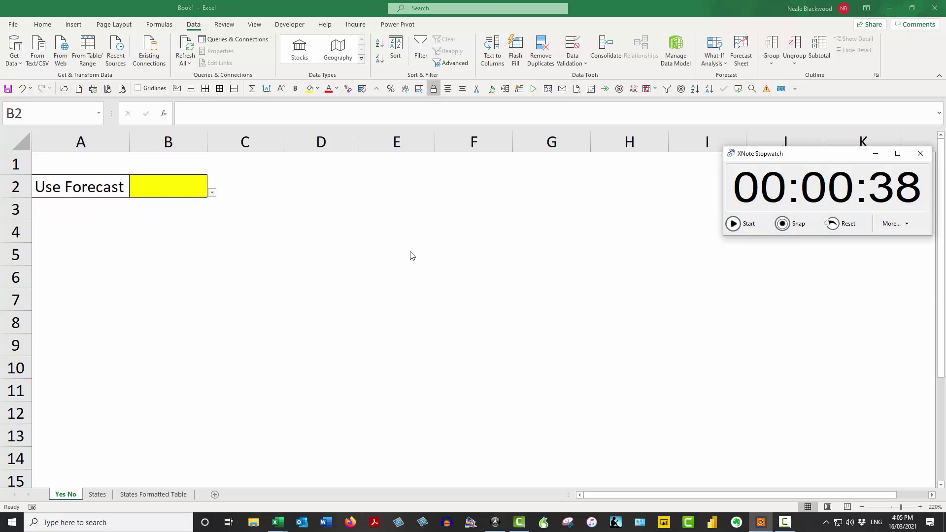
pyautogui.click(214, 196)
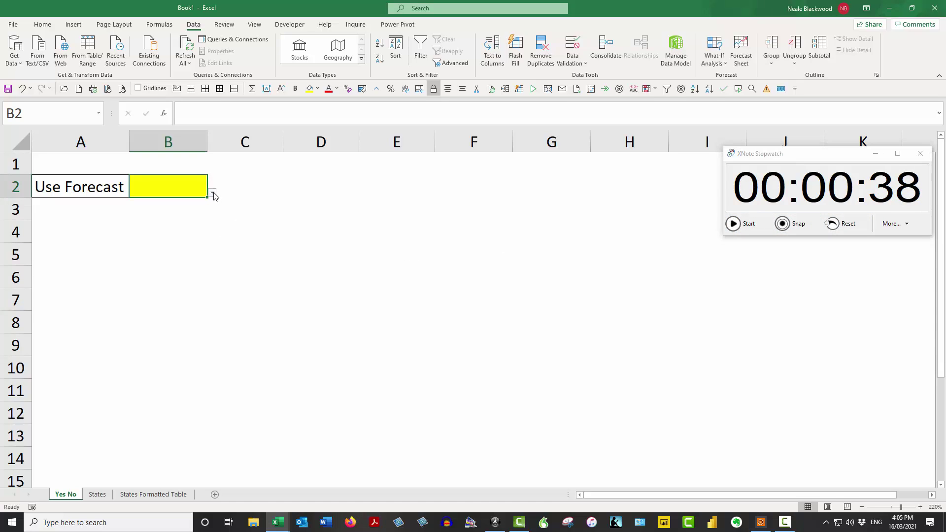
pyautogui.click(213, 193)
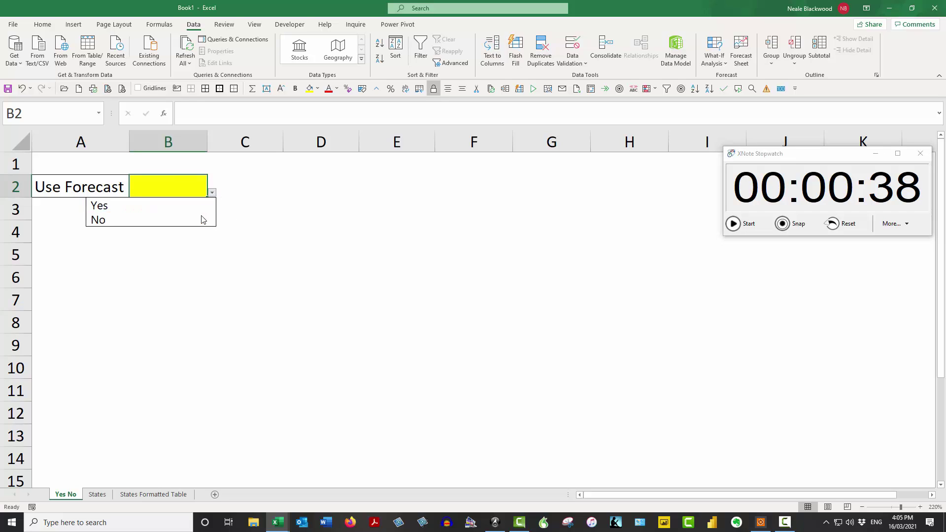
pyautogui.click(201, 191)
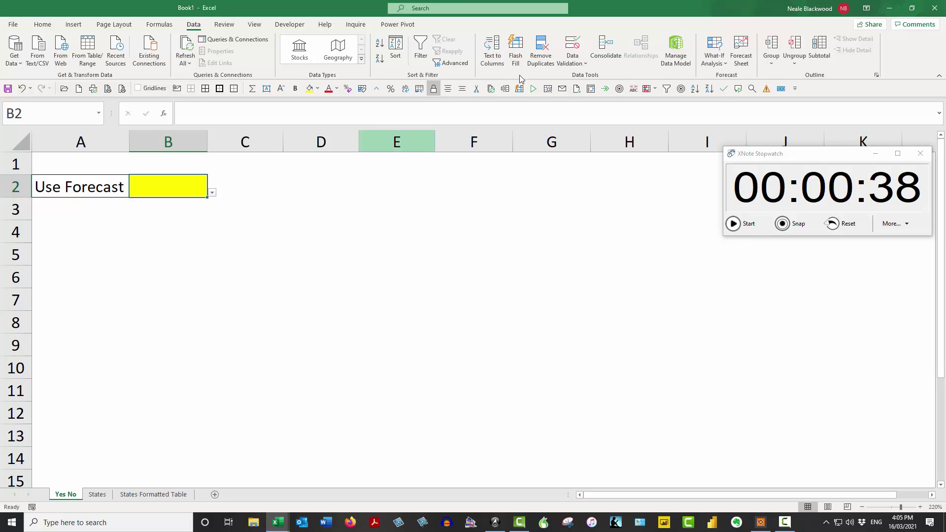
# Resume the stopwatch and extend the list validation of B2 with a third choice so its source is Yes,No,Maybe.
pyautogui.click(575, 63)
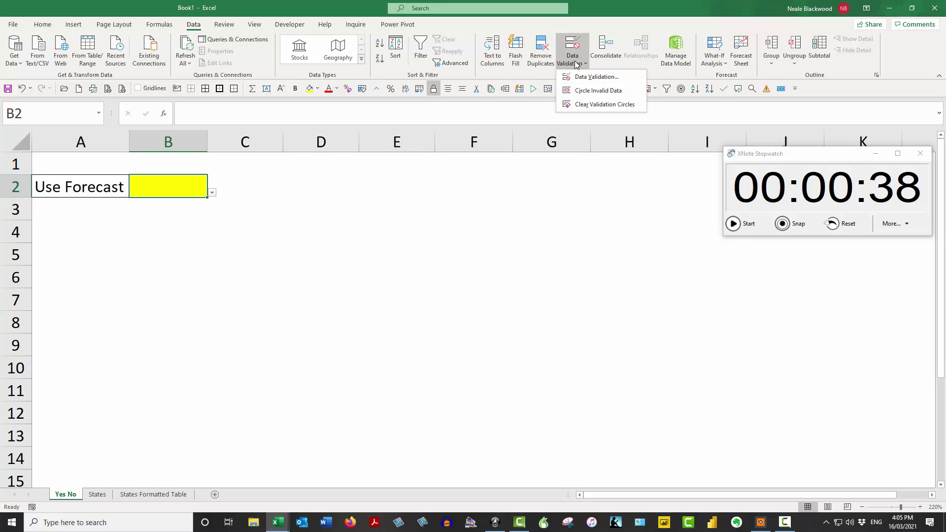
pyautogui.click(595, 77)
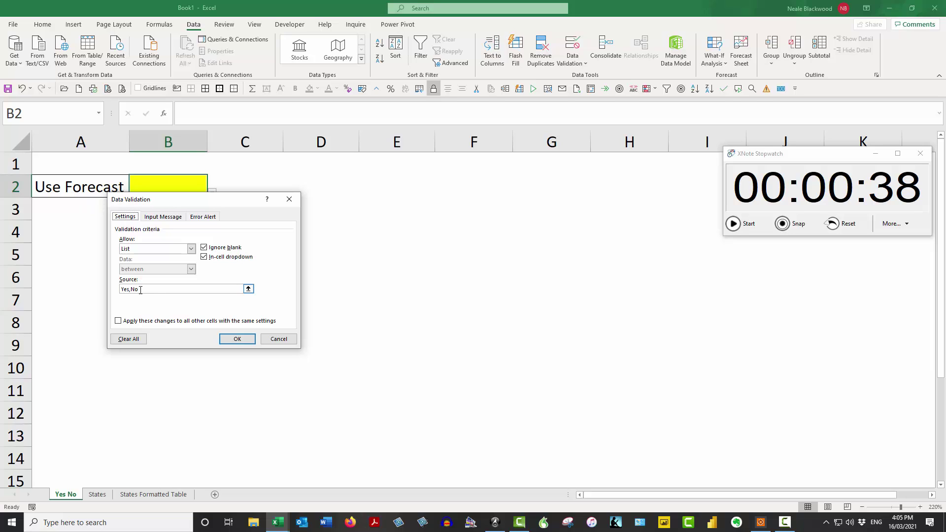
pyautogui.click(162, 288)
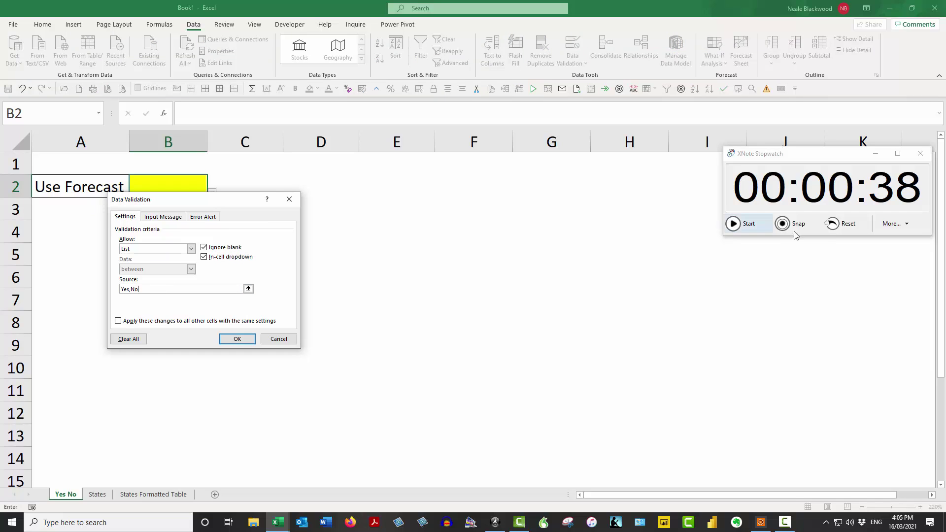
pyautogui.click(735, 227)
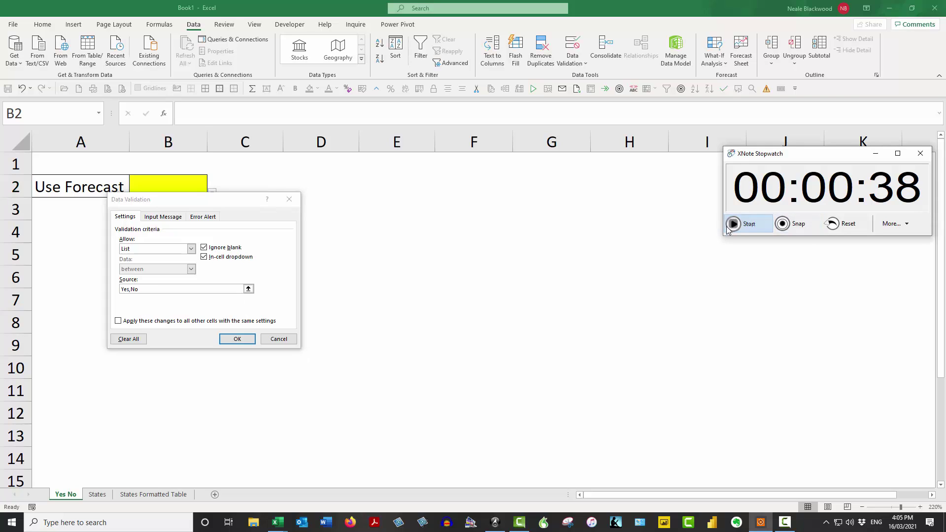
pyautogui.click(150, 288)
pyautogui.write('Maybe')
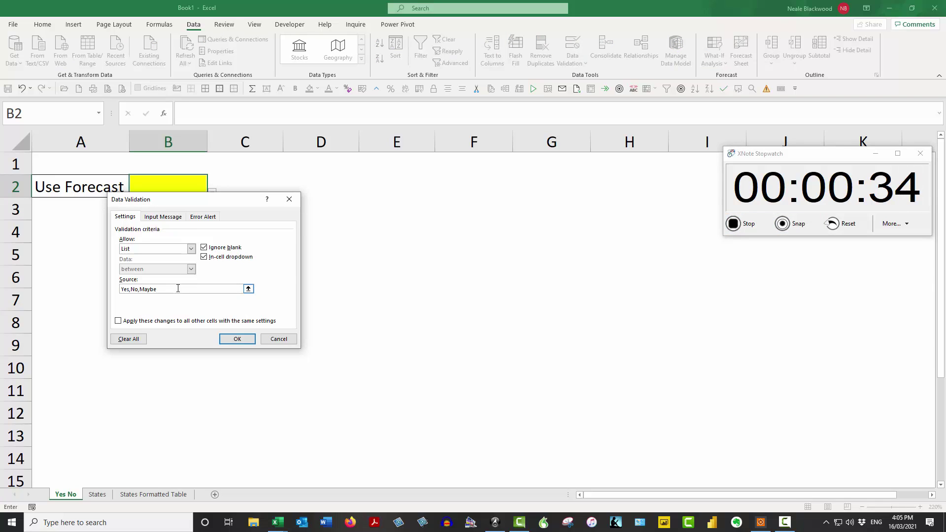
pyautogui.click(233, 338)
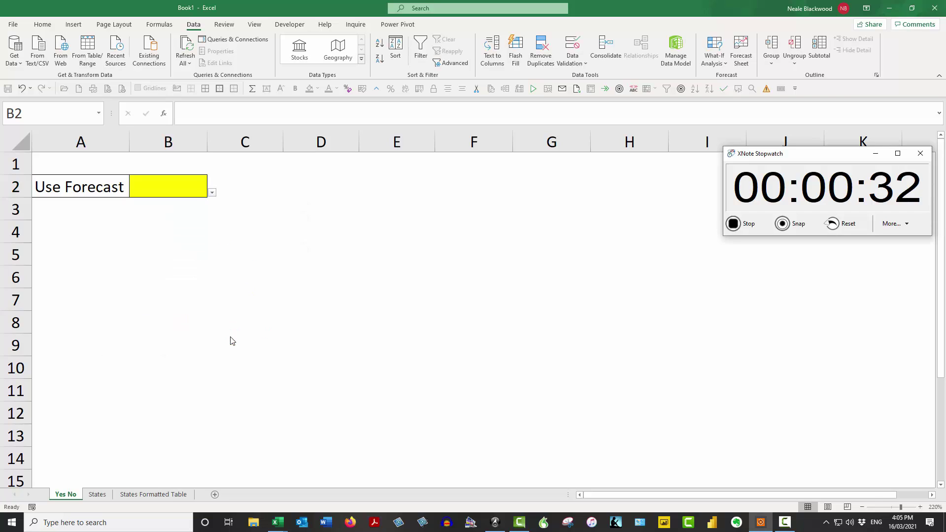
# Pause the stopwatch and check the extended drop-down list in B2.
pyautogui.click(733, 223)
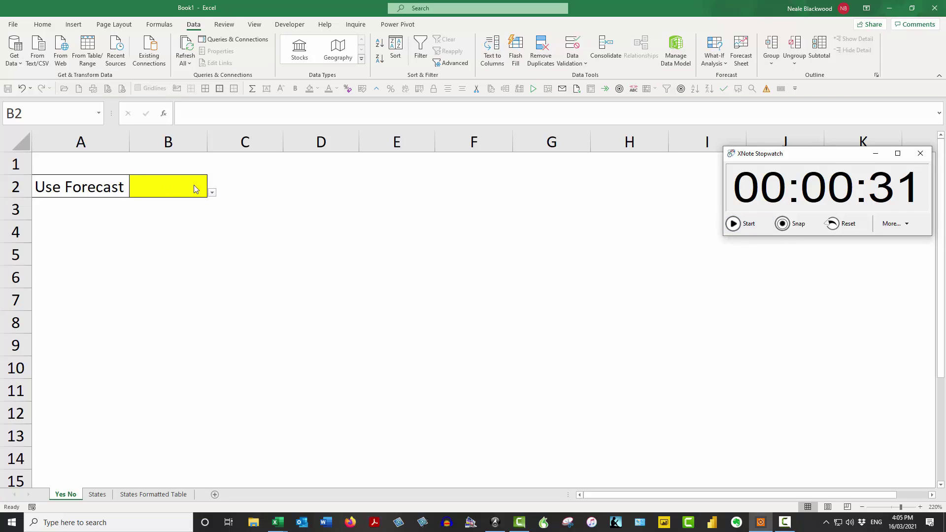
pyautogui.click(212, 193)
pyautogui.click(212, 194)
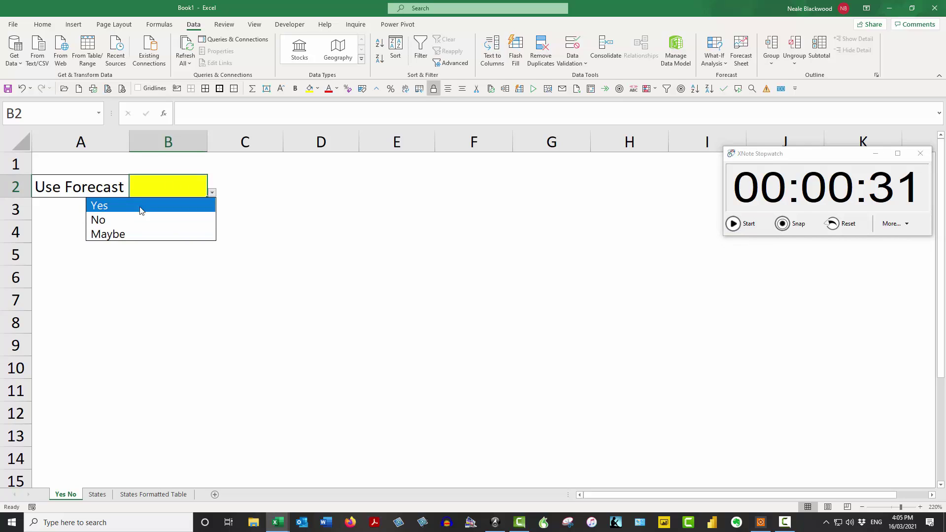
pyautogui.click(164, 186)
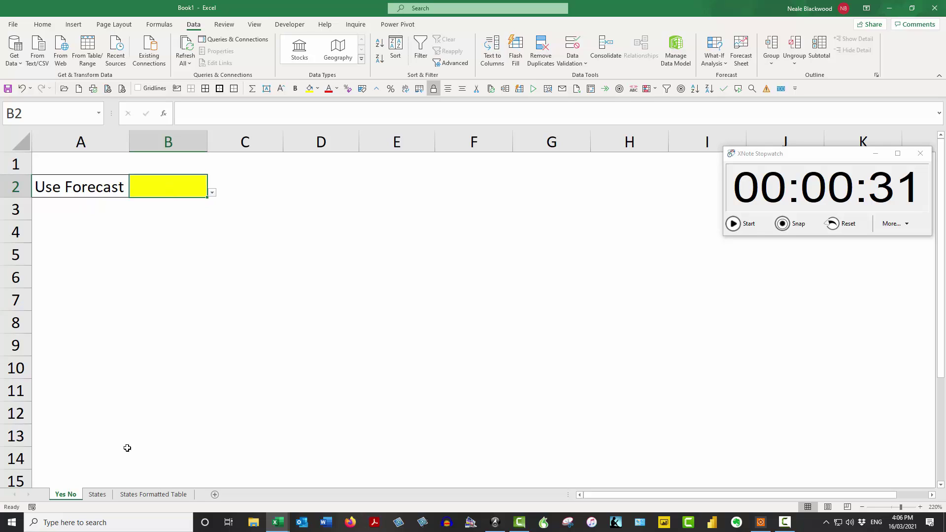
# On the States sheet, resume the stopwatch and give cell D2 a list validation sourced from the state names in A2:A8.
pyautogui.click(97, 494)
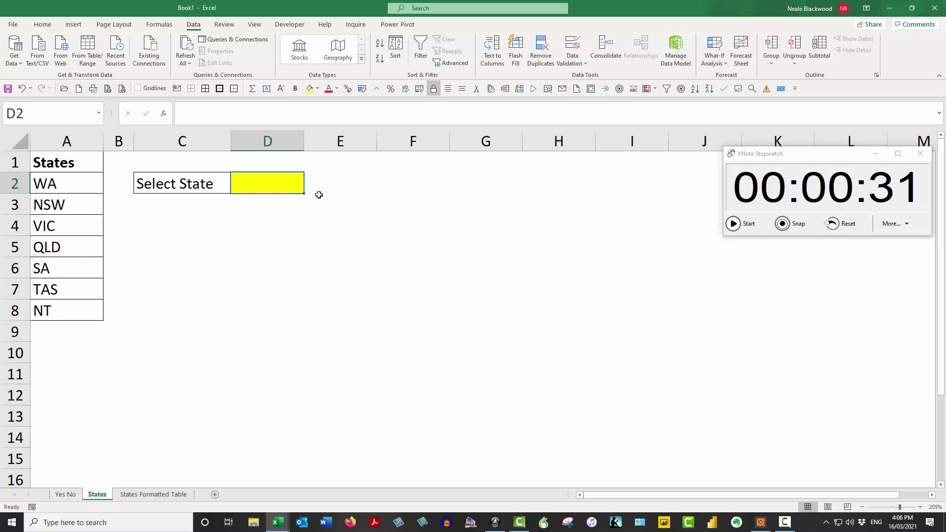
pyautogui.click(741, 223)
pyautogui.click(263, 183)
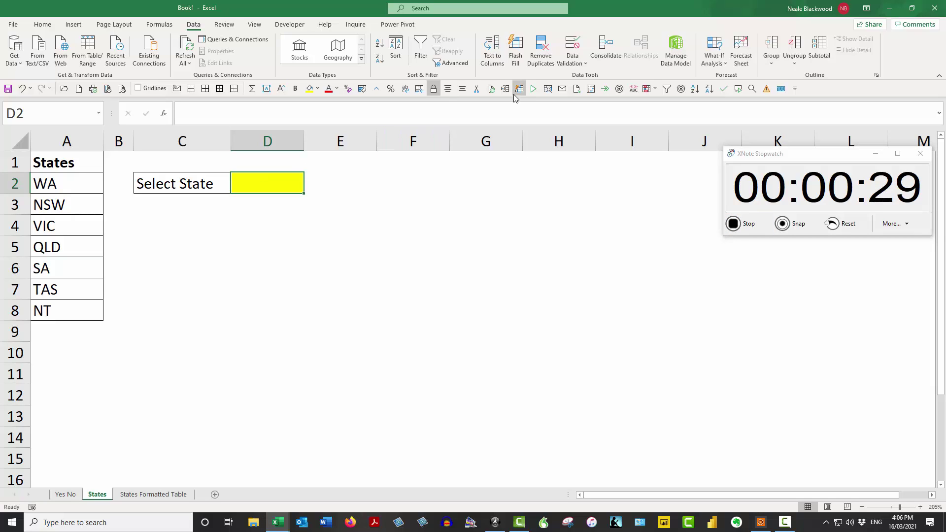
pyautogui.click(572, 49)
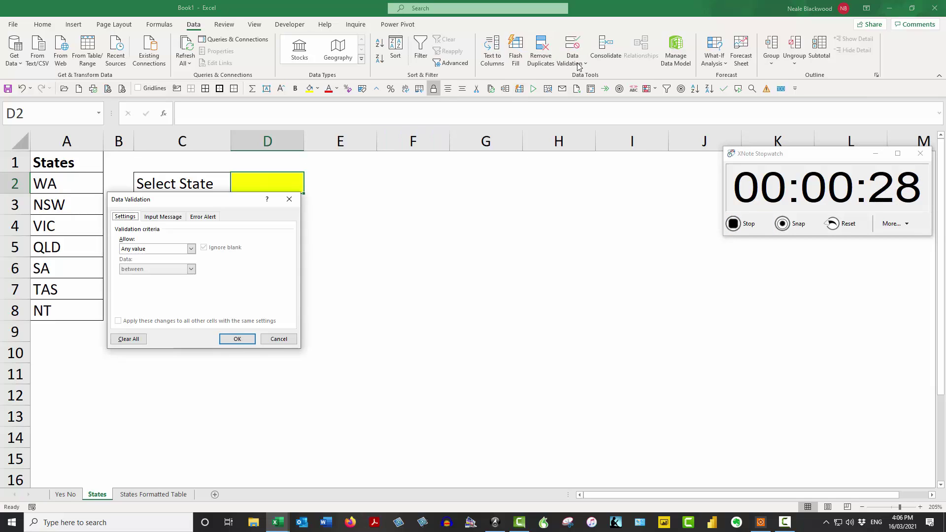
pyautogui.click(165, 249)
pyautogui.click(158, 277)
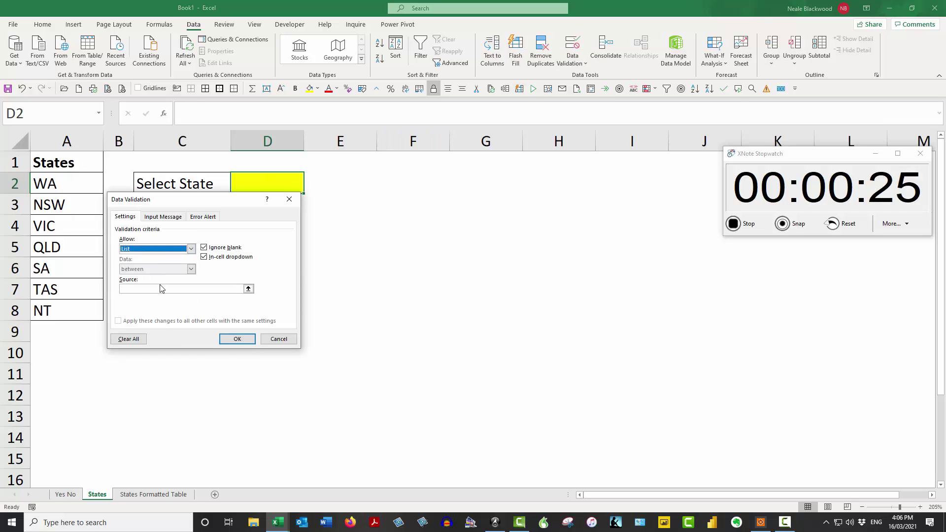
pyautogui.click(158, 288)
pyautogui.moveTo(97, 185); pyautogui.dragTo(74, 310)
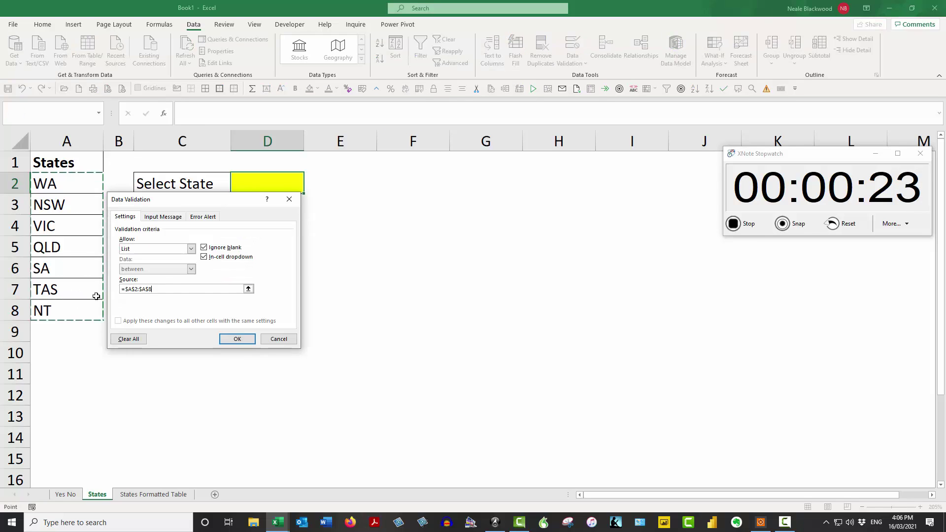
pyautogui.click(238, 339)
# Pause the stopwatch and view the state choices in the drop-down of the Select State cell.
pyautogui.click(733, 223)
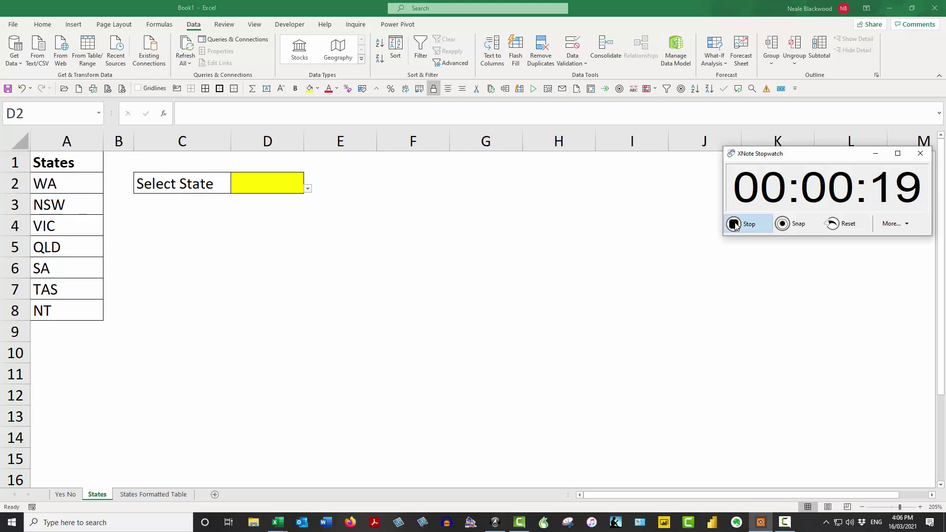
pyautogui.click(307, 192)
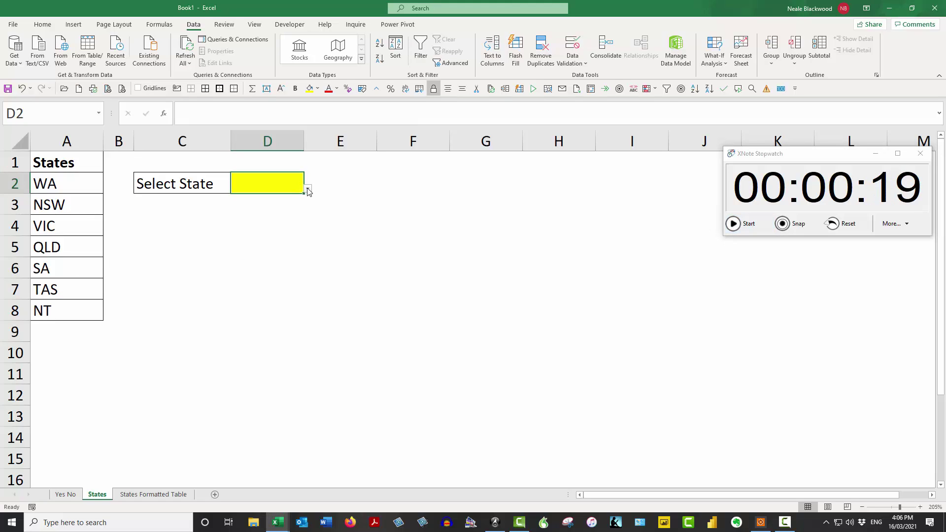
pyautogui.click(307, 192)
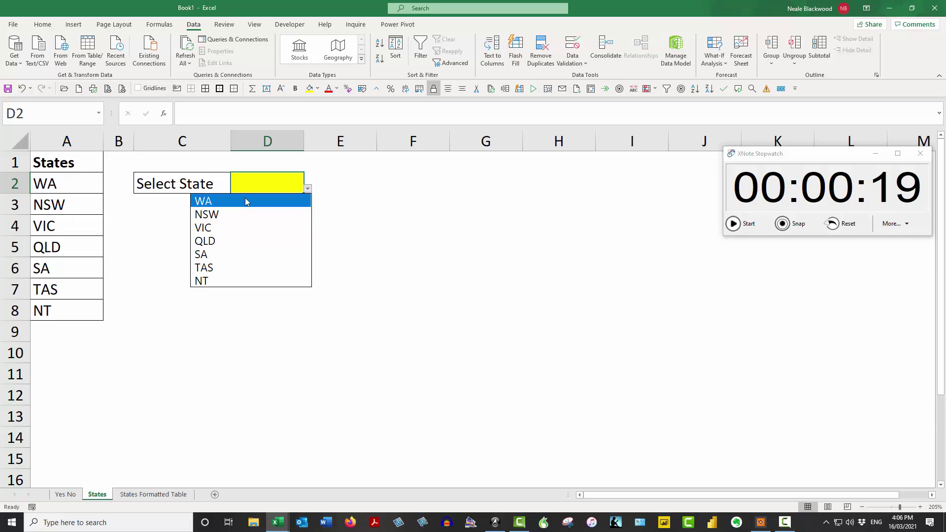
pyautogui.click(294, 184)
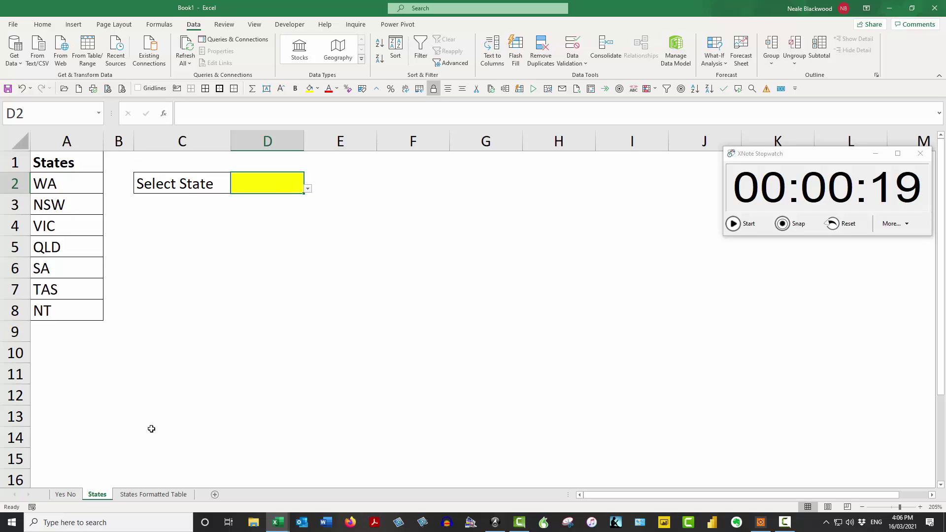
# On the States Formatted Table sheet, delete row 8 containing NT from the States list.
pyautogui.click(140, 494)
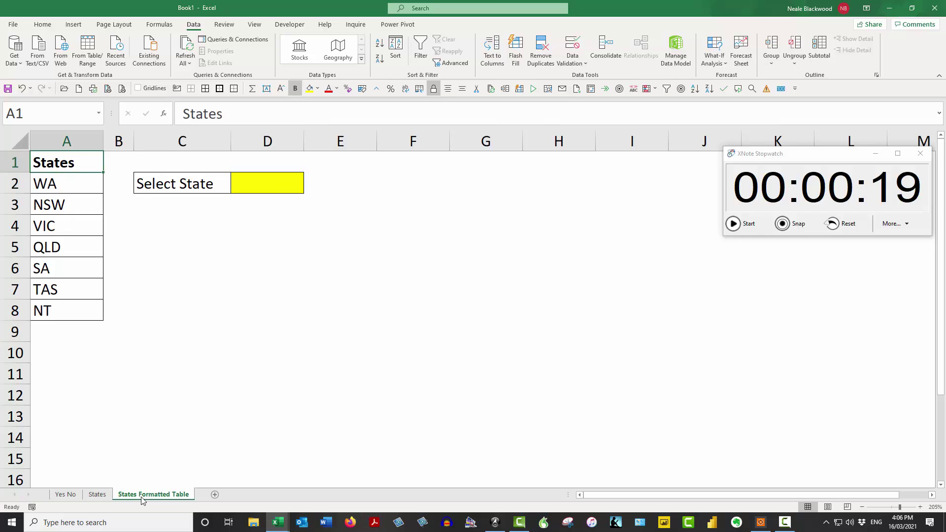
pyautogui.click(242, 181)
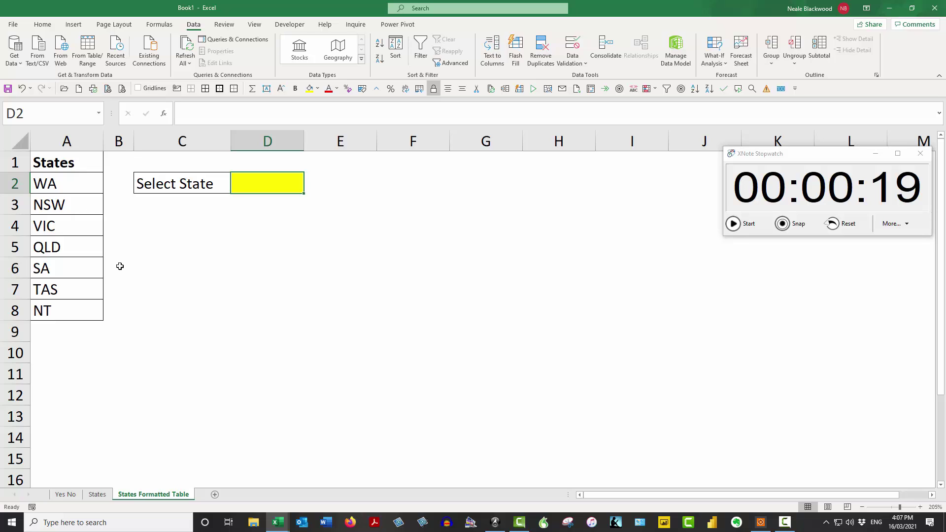
pyautogui.click(20, 310)
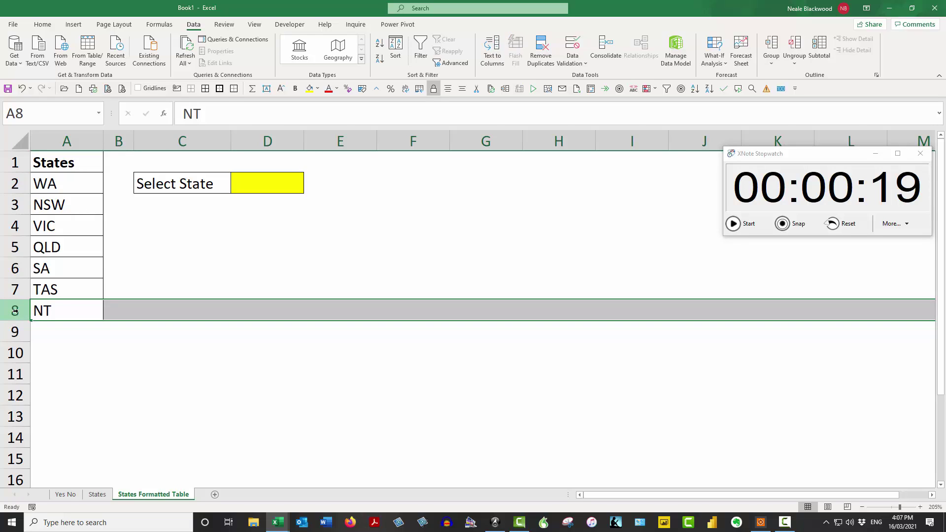
pyautogui.press('Delete')
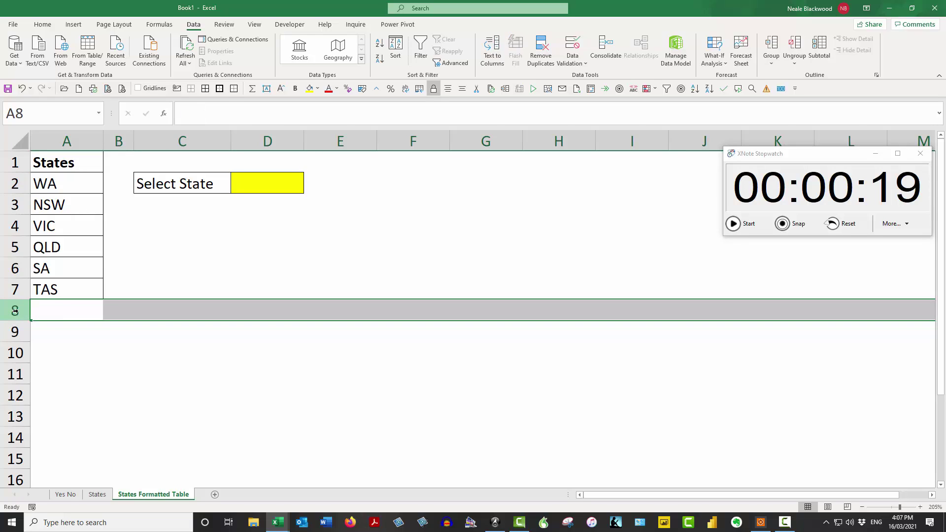
pyautogui.click(83, 294)
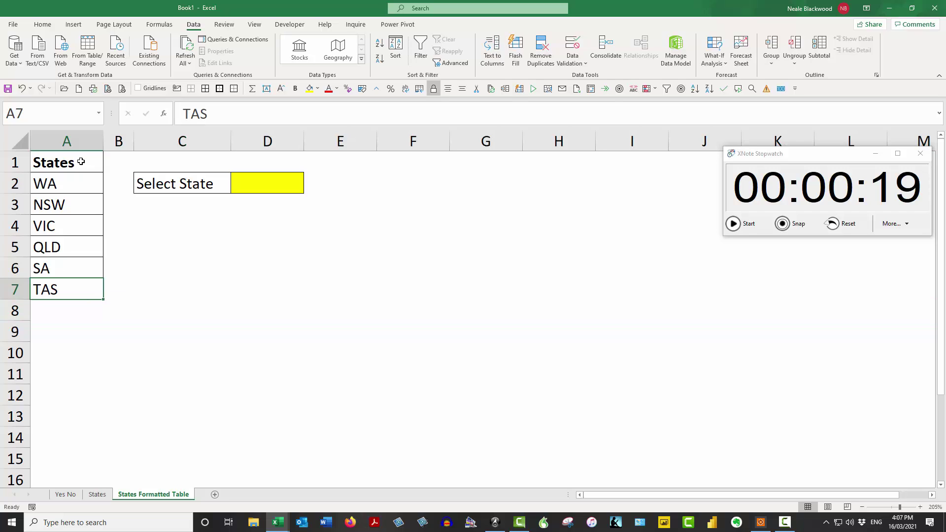
# Resume the stopwatch and format the States list in A1:A7 as a table with headers, using the light style with a black header.
pyautogui.click(734, 225)
pyautogui.click(84, 162)
pyautogui.moveTo(85, 162); pyautogui.dragTo(79, 290)
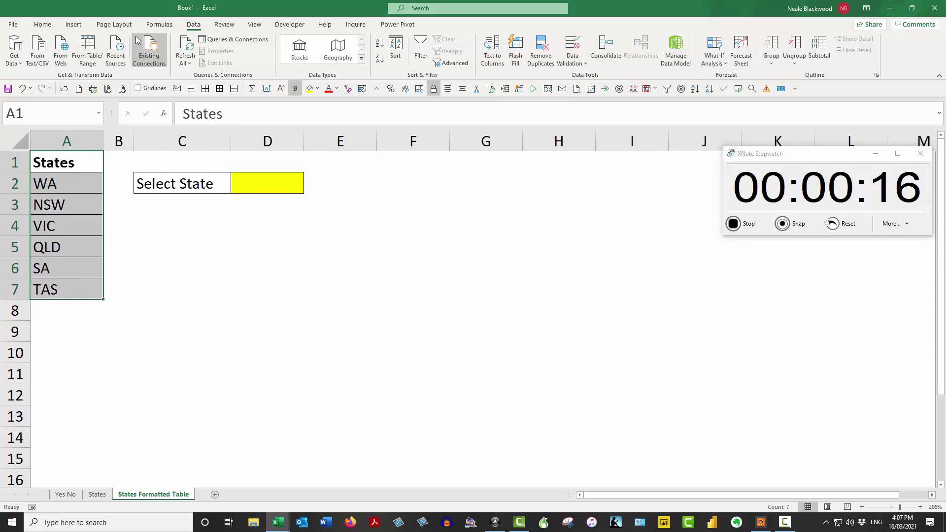
pyautogui.click(43, 24)
pyautogui.click(457, 56)
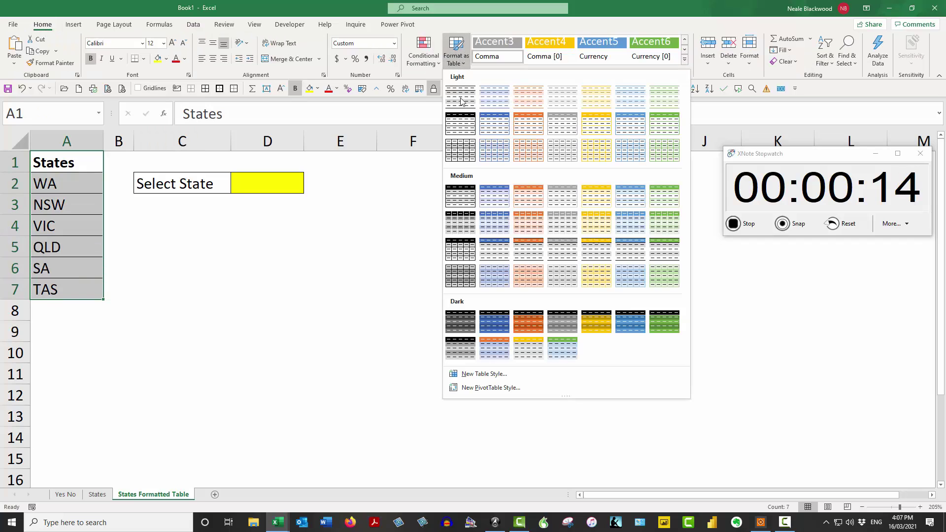
pyautogui.click(460, 123)
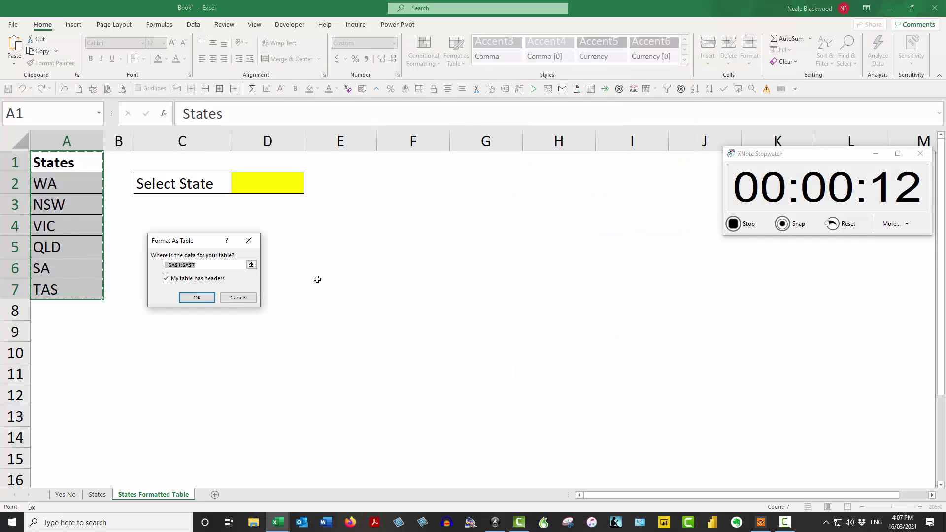
pyautogui.click(197, 298)
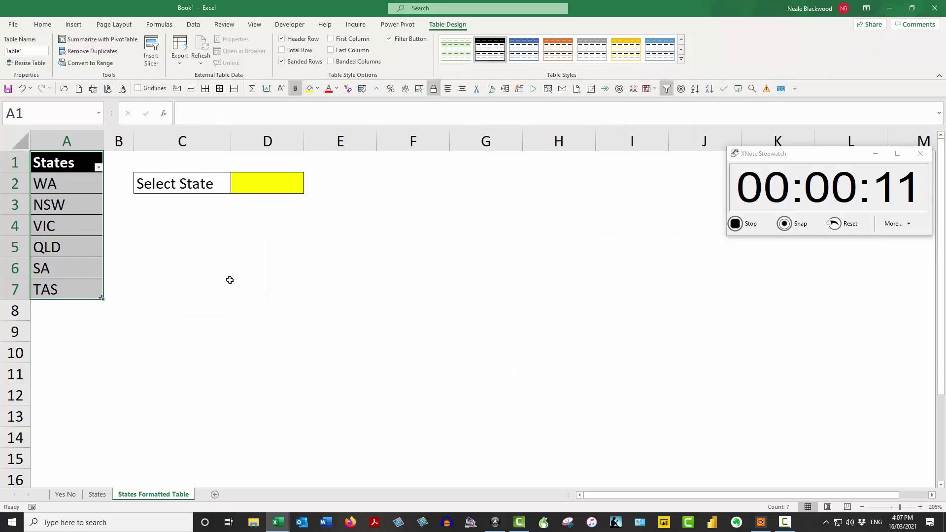
# Give the yellow Select State cell D2 a list validation sourced from the table's state names in A2:A7.
pyautogui.click(268, 181)
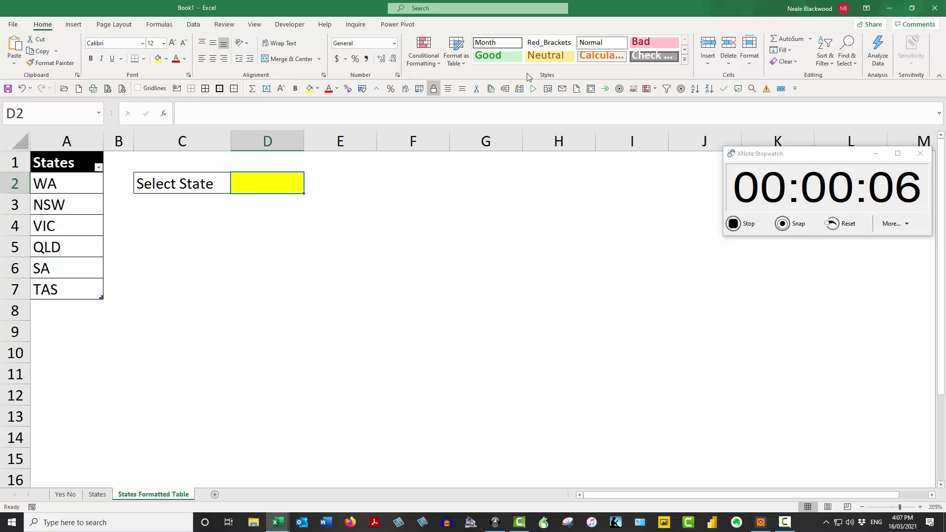
pyautogui.click(193, 24)
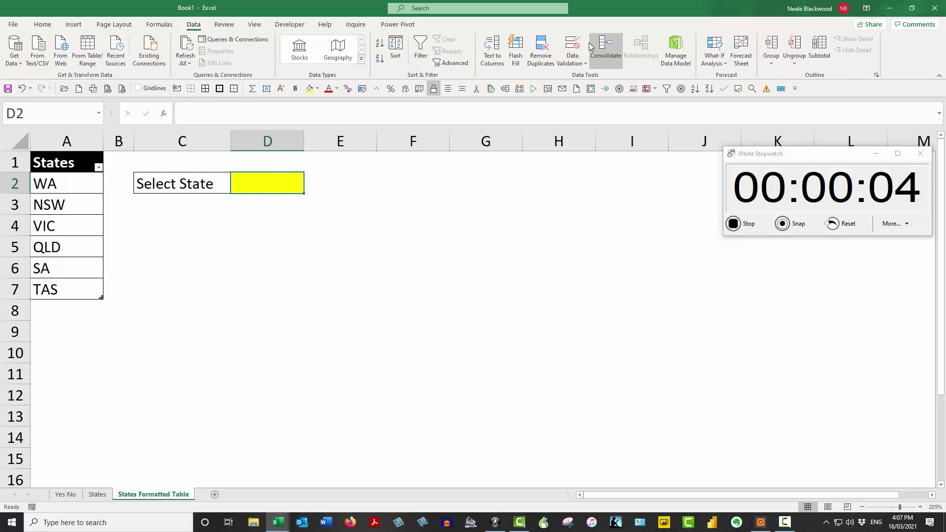
pyautogui.click(572, 46)
pyautogui.click(157, 248)
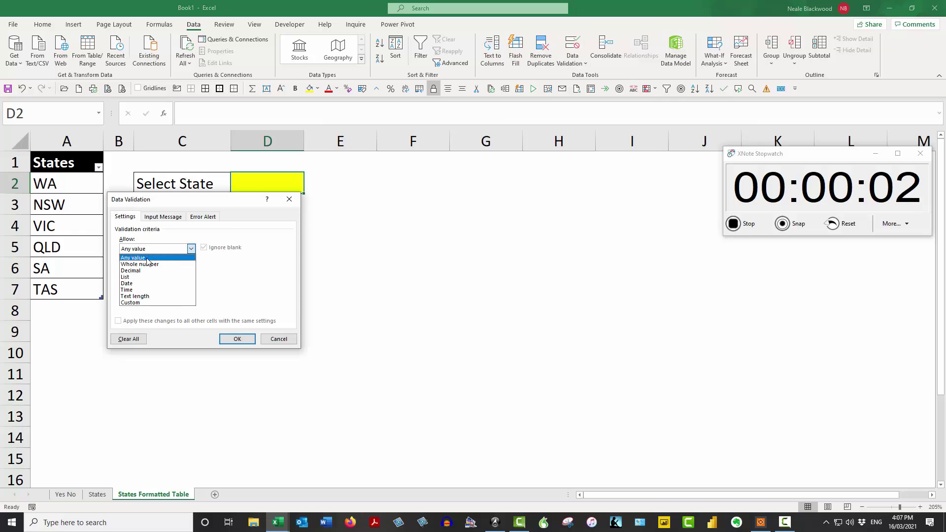
pyautogui.click(145, 274)
pyautogui.click(242, 289)
pyautogui.moveTo(88, 180); pyautogui.dragTo(90, 287)
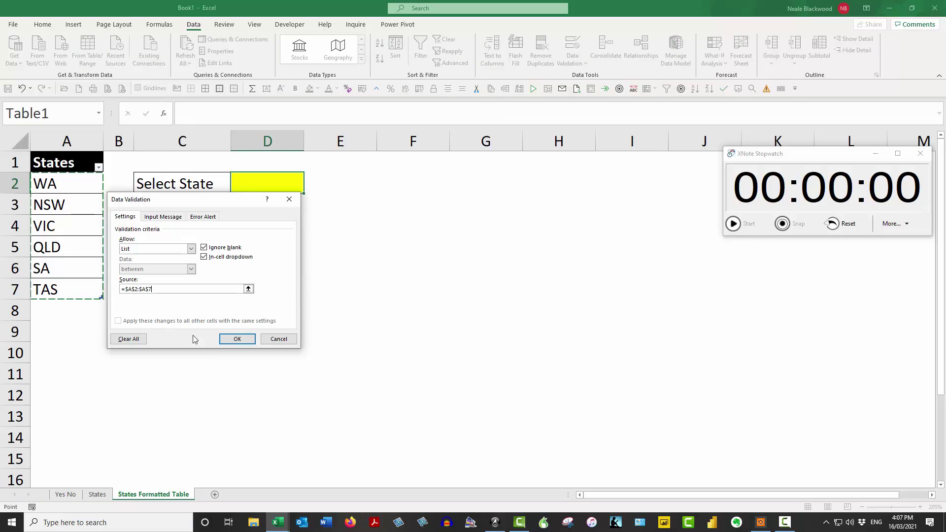
pyautogui.click(236, 341)
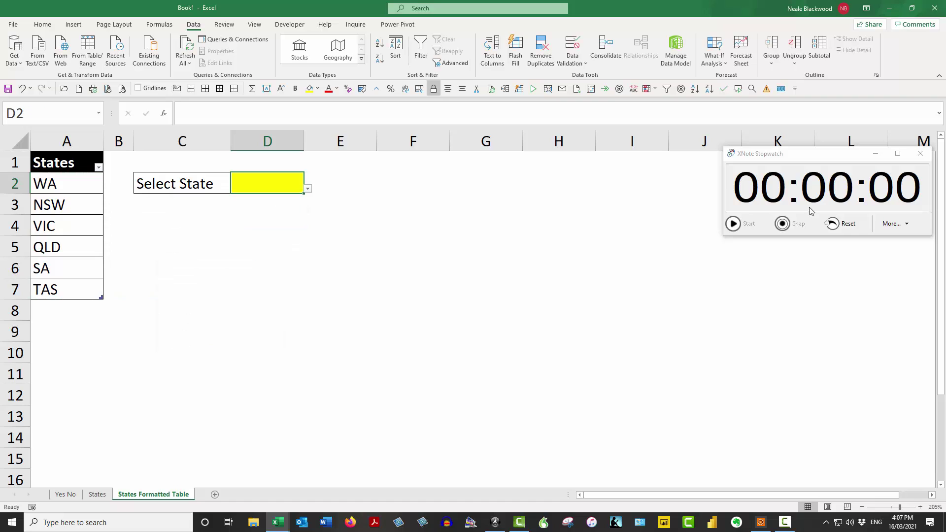
# View the state choices in the new drop-down of the Select State cell D2.
pyautogui.click(737, 229)
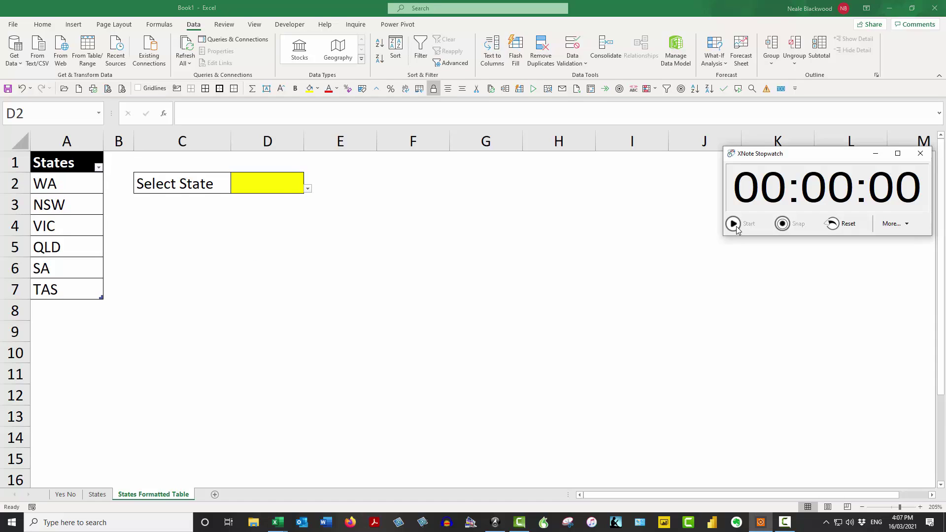
pyautogui.click(256, 182)
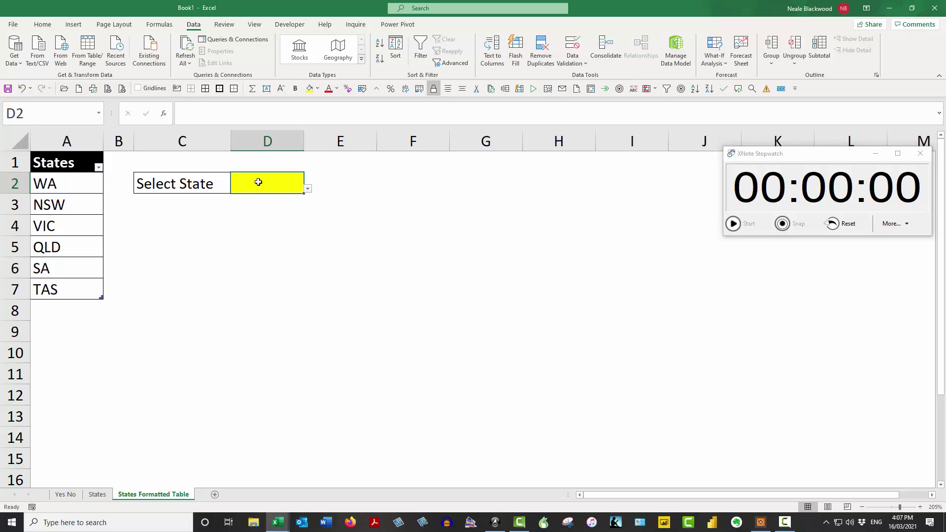
pyautogui.click(308, 189)
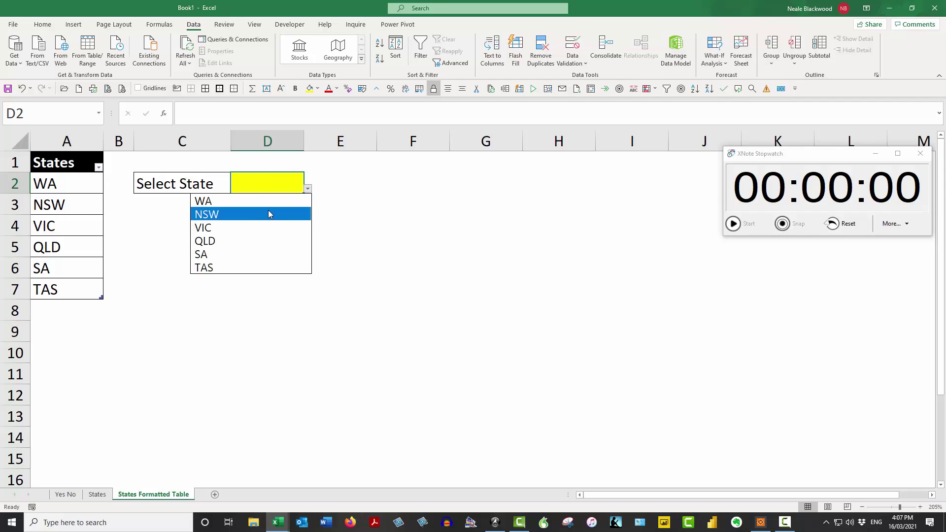
pyautogui.press('Escape')
# Add NT to the States table by entering it in A8 directly below the last row.
pyautogui.click(74, 310)
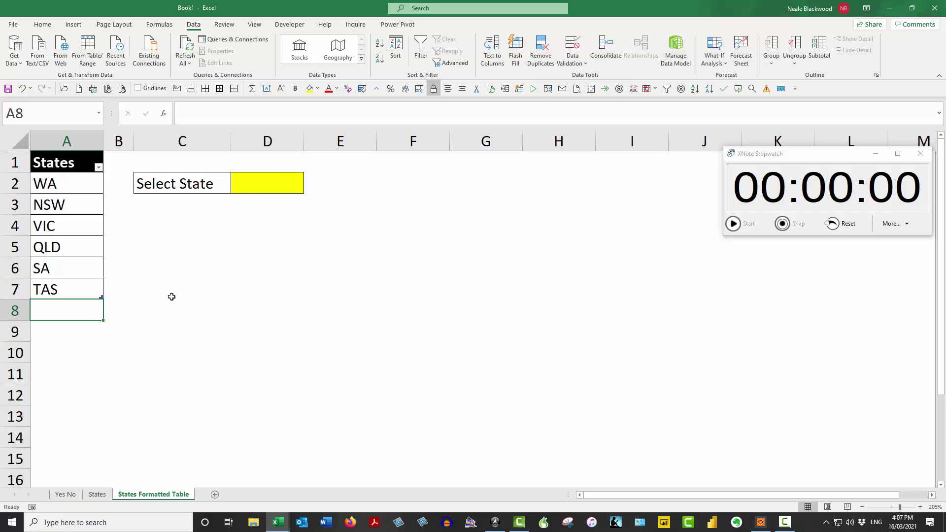
pyautogui.write('NT')
pyautogui.press('Return')
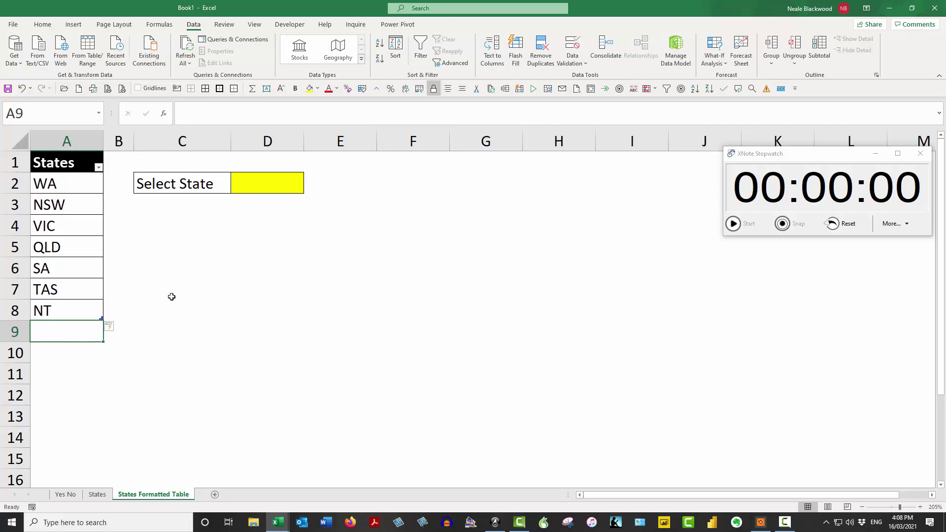
pyautogui.press('Up')
# Check the D2 drop-down list for the newly added NT entry.
pyautogui.click(270, 185)
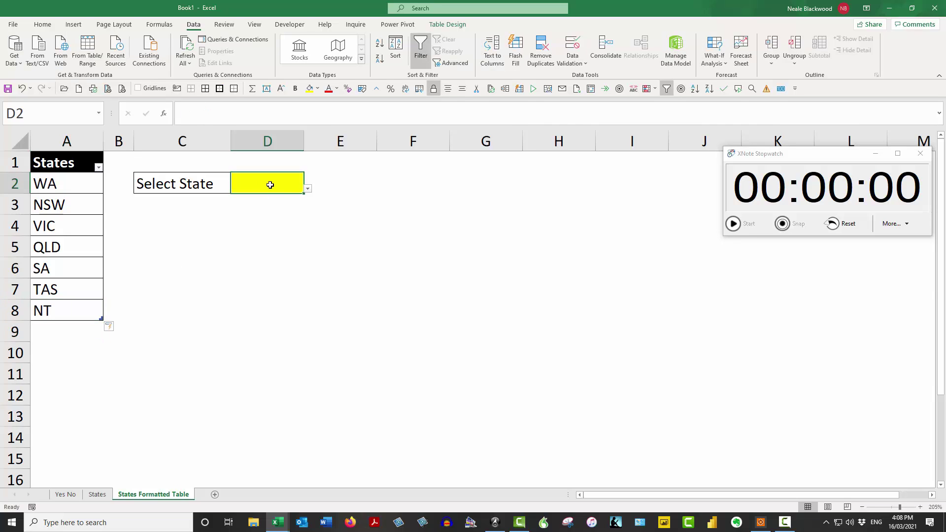
pyautogui.click(307, 189)
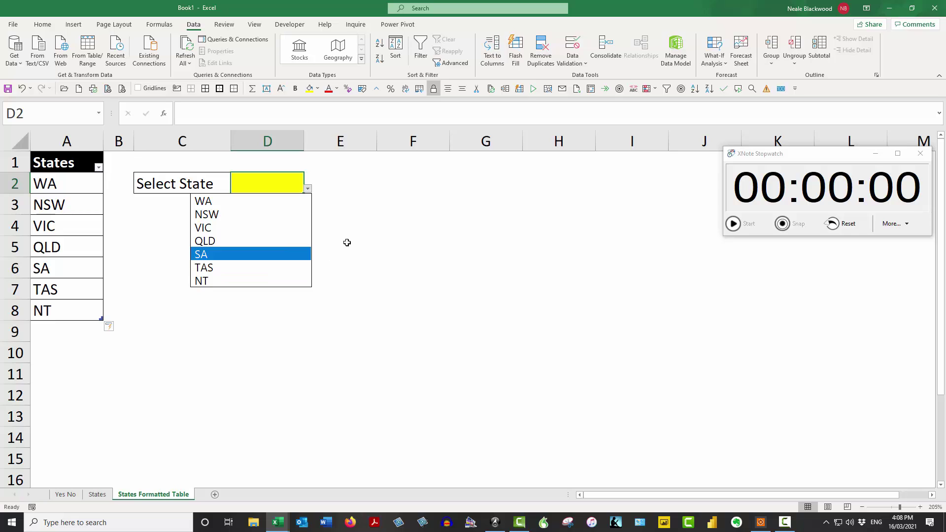
pyautogui.press('Escape')
# On the States sheet, enter TTT in A9 directly below the unformatted list.
pyautogui.click(97, 494)
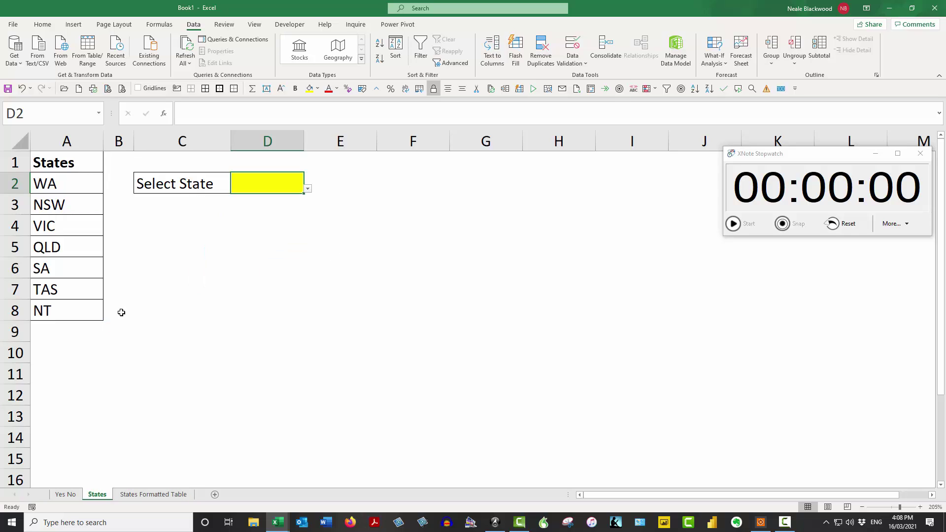
pyautogui.click(73, 331)
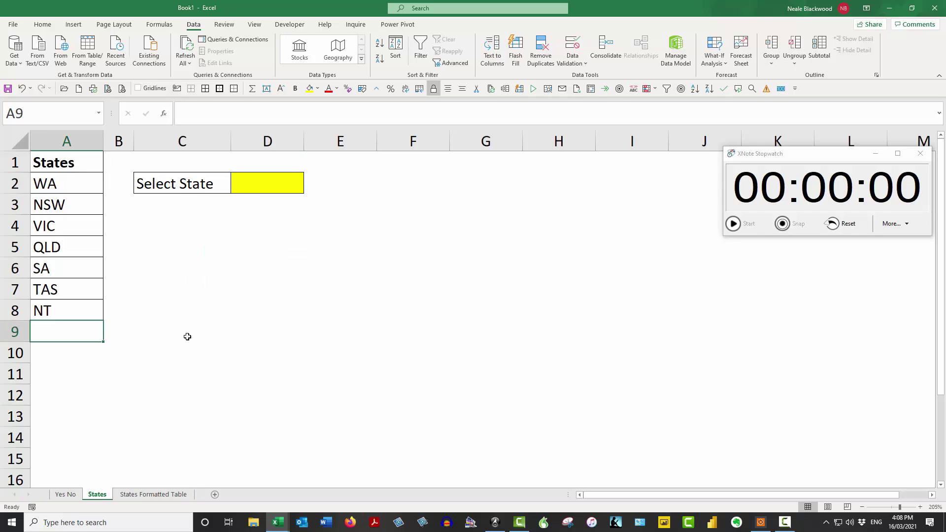
pyautogui.write('TTT')
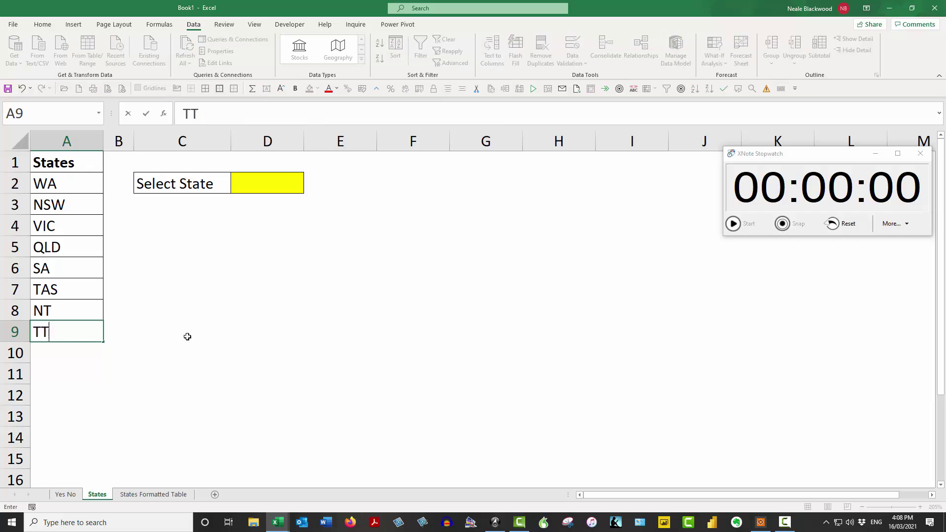
pyautogui.click(181, 280)
# Check whether the States sheet's D2 drop-down includes the TTT entry from A9.
pyautogui.click(298, 183)
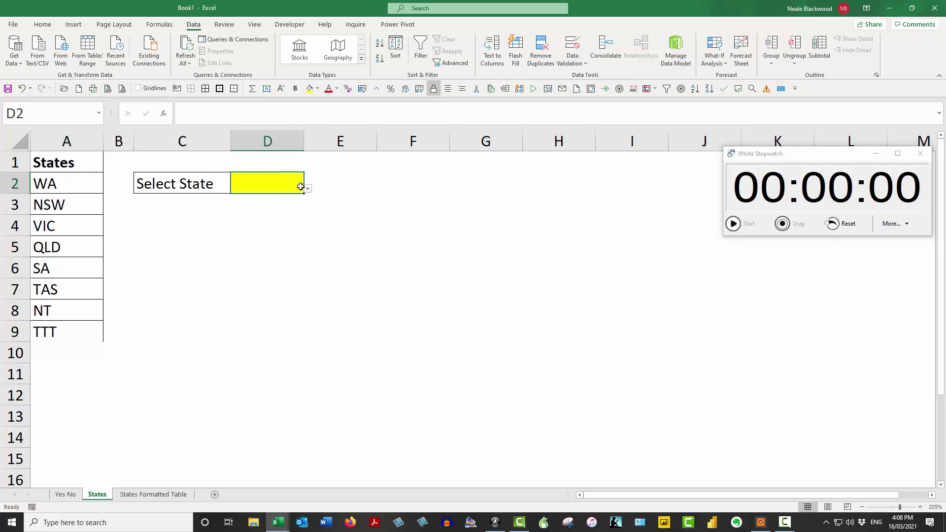
pyautogui.click(308, 188)
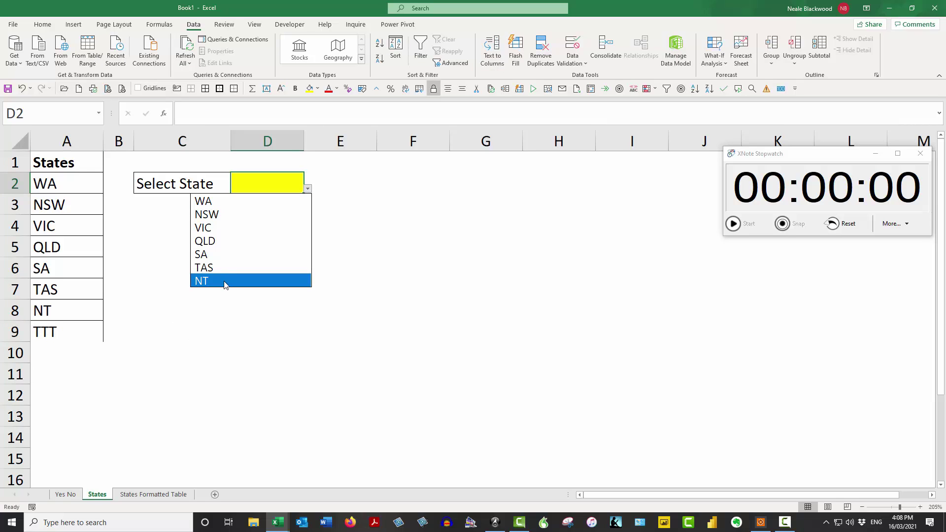
pyautogui.click(110, 330)
pyautogui.click(111, 331)
pyautogui.click(87, 329)
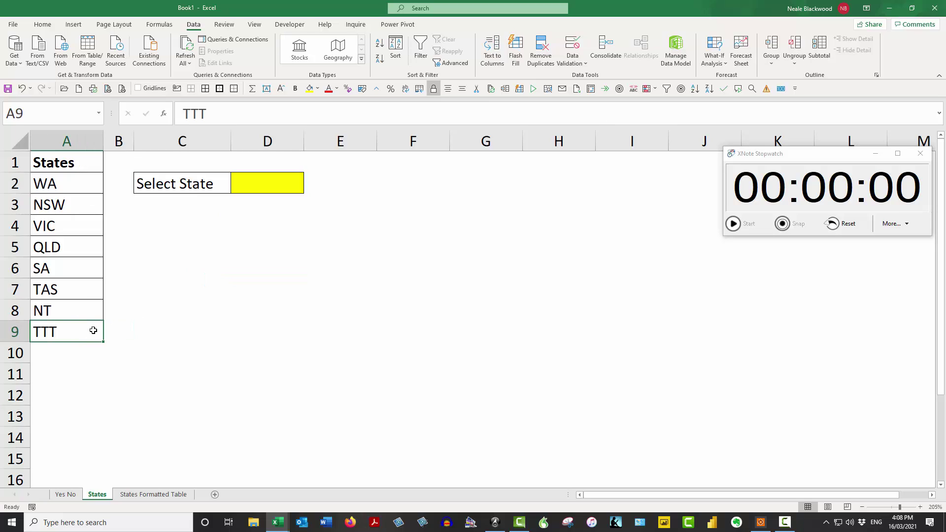
# Return to the States Formatted Table sheet and view the States table's name and design settings.
pyautogui.click(167, 495)
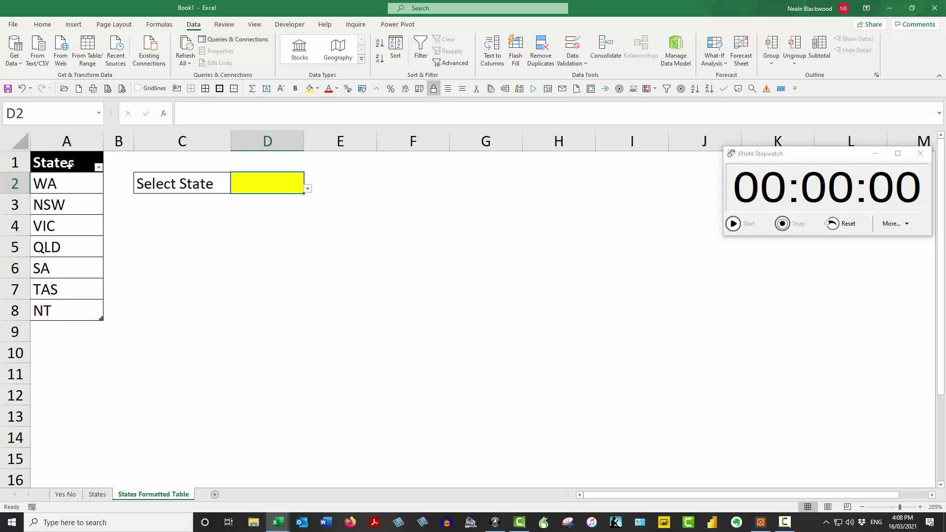
pyautogui.click(97, 186)
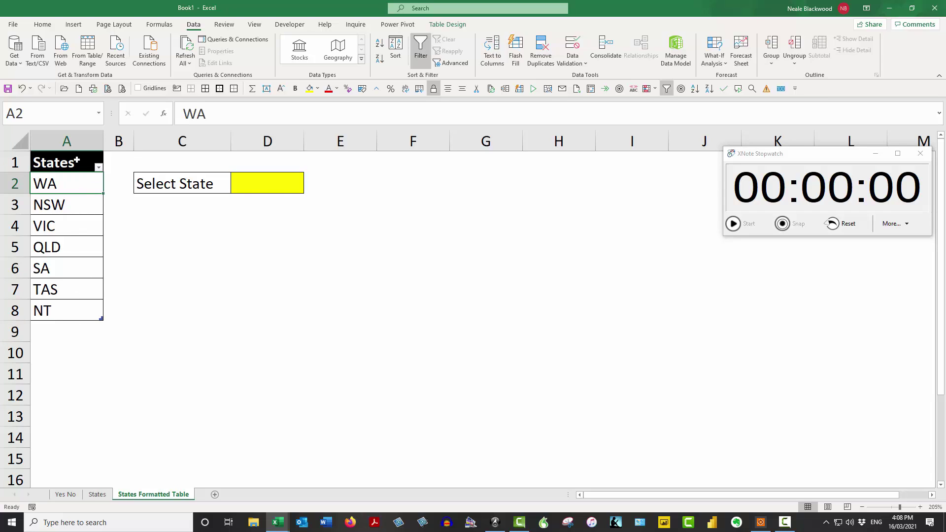
pyautogui.click(450, 25)
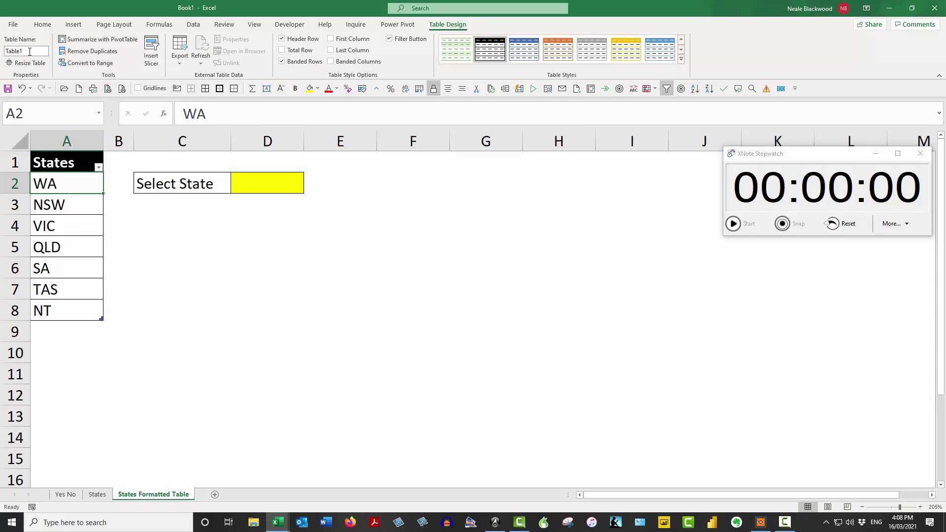
pyautogui.click(262, 186)
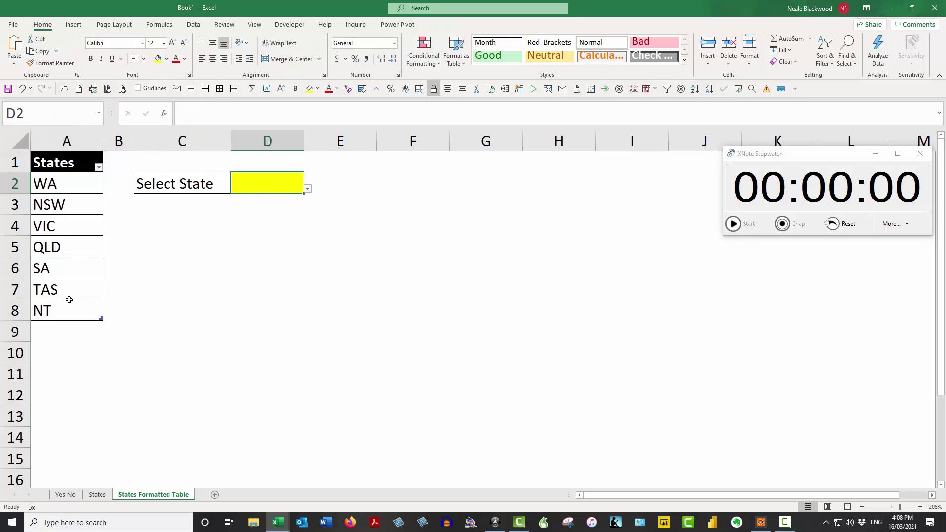
# Delete row 7 containing TAS from the States table.
pyautogui.click(50, 290)
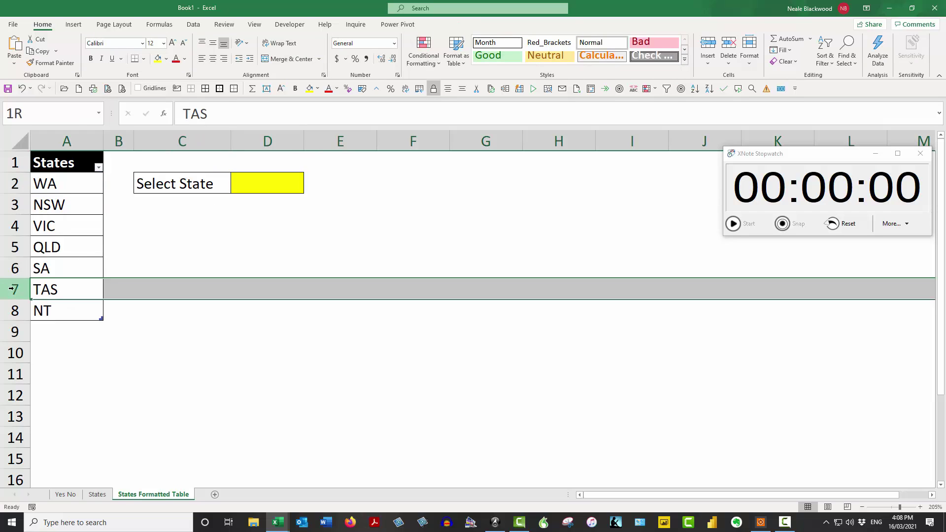
pyautogui.hotkey('ctrl', '-')
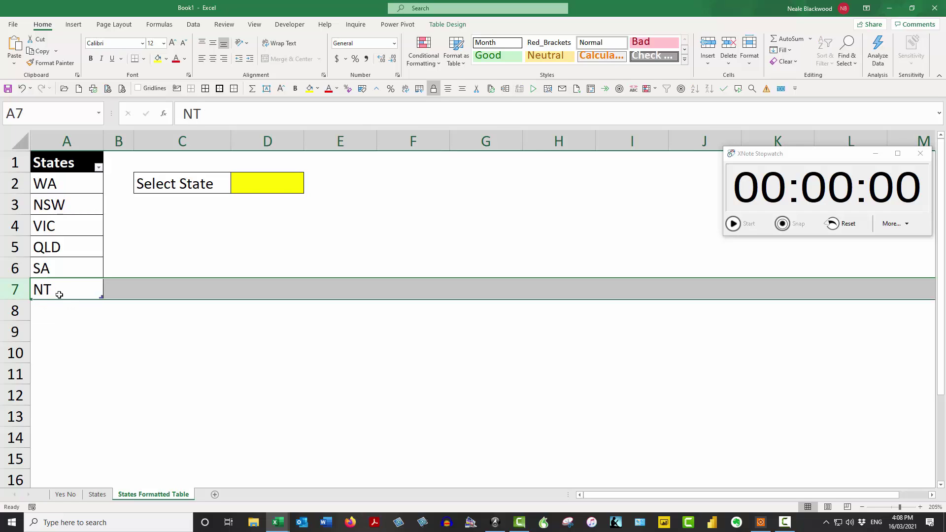
pyautogui.click(70, 270)
pyautogui.click(68, 291)
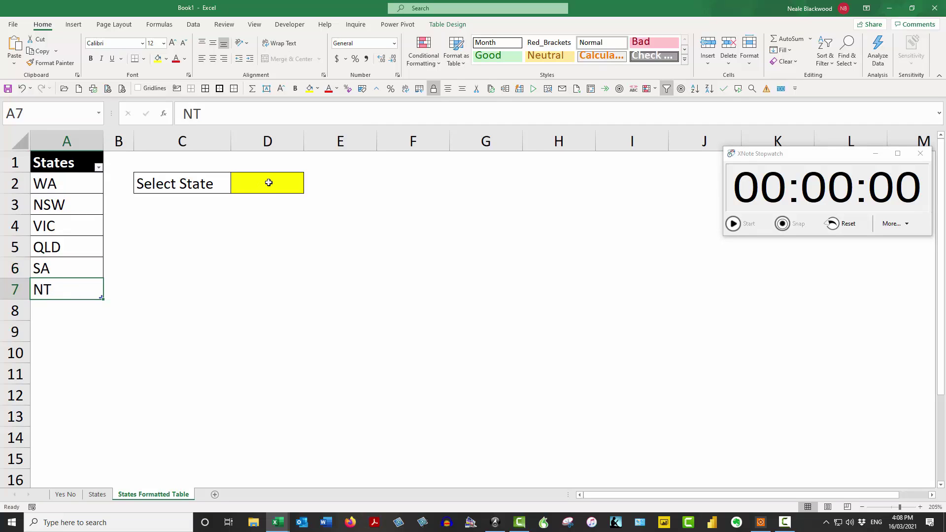
# Check the D2 drop-down list on the formatted table sheet for the removal of TAS.
pyautogui.click(265, 182)
pyautogui.click(308, 188)
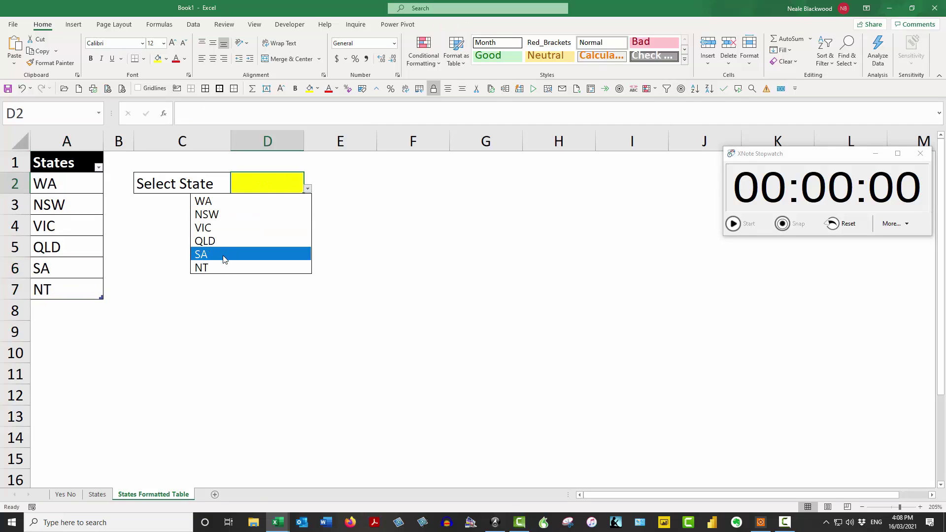
pyautogui.click(81, 309)
# Add TAS back to the States table by entering it in A8 below NT.
pyautogui.click(91, 308)
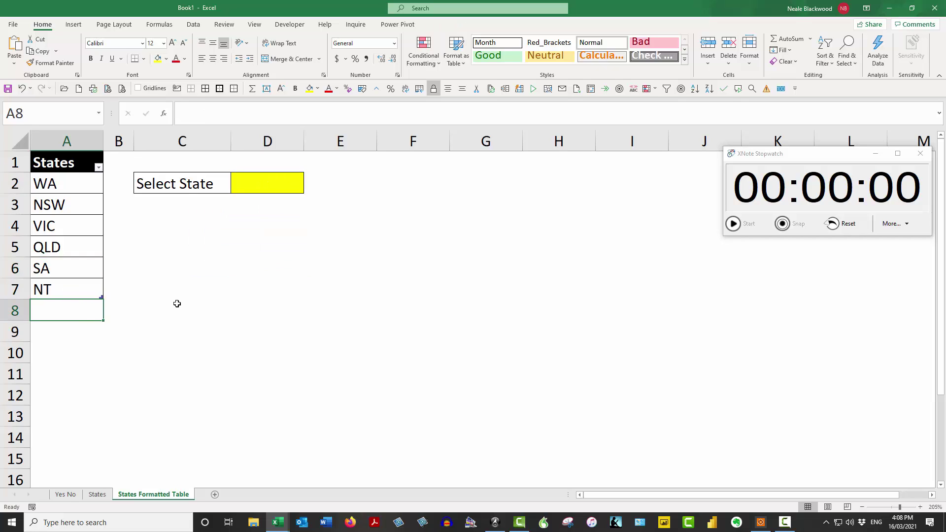
pyautogui.write('TAS')
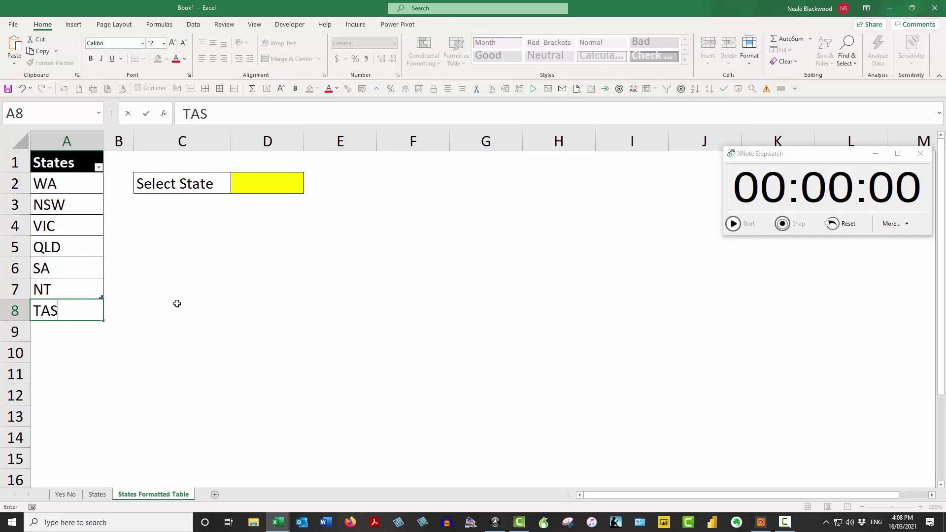
pyautogui.hotkey('ctrl', 'Return')
# Check the D2 drop-down list for the re-added TAS entry and close the list without choosing a state.
pyautogui.click(271, 178)
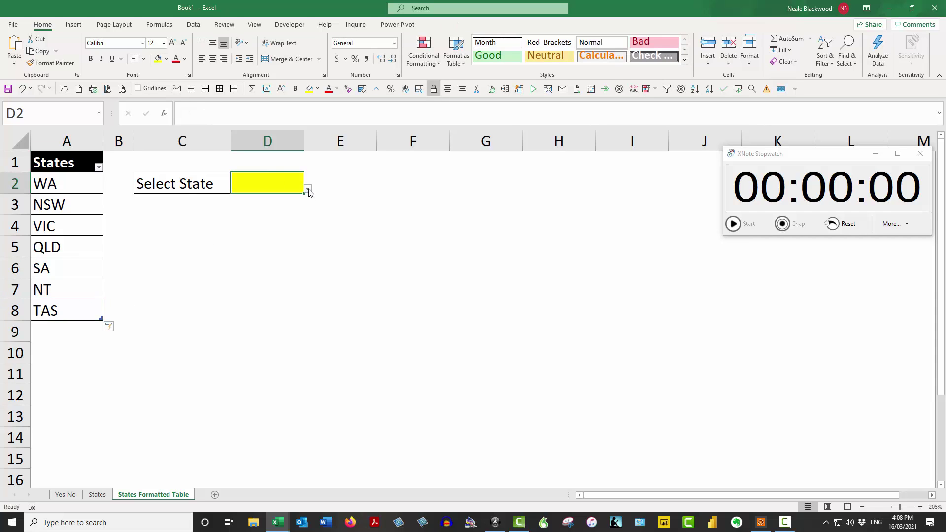
pyautogui.click(307, 188)
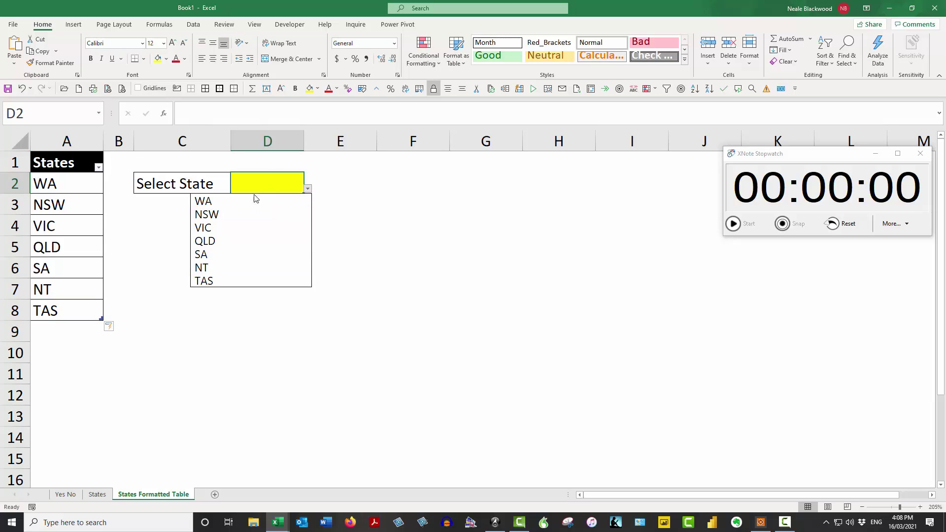
pyautogui.click(261, 180)
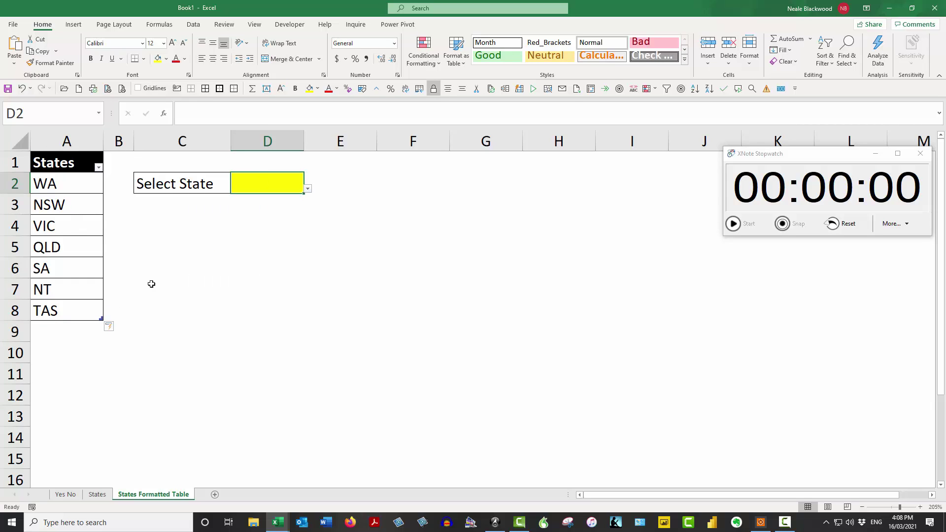